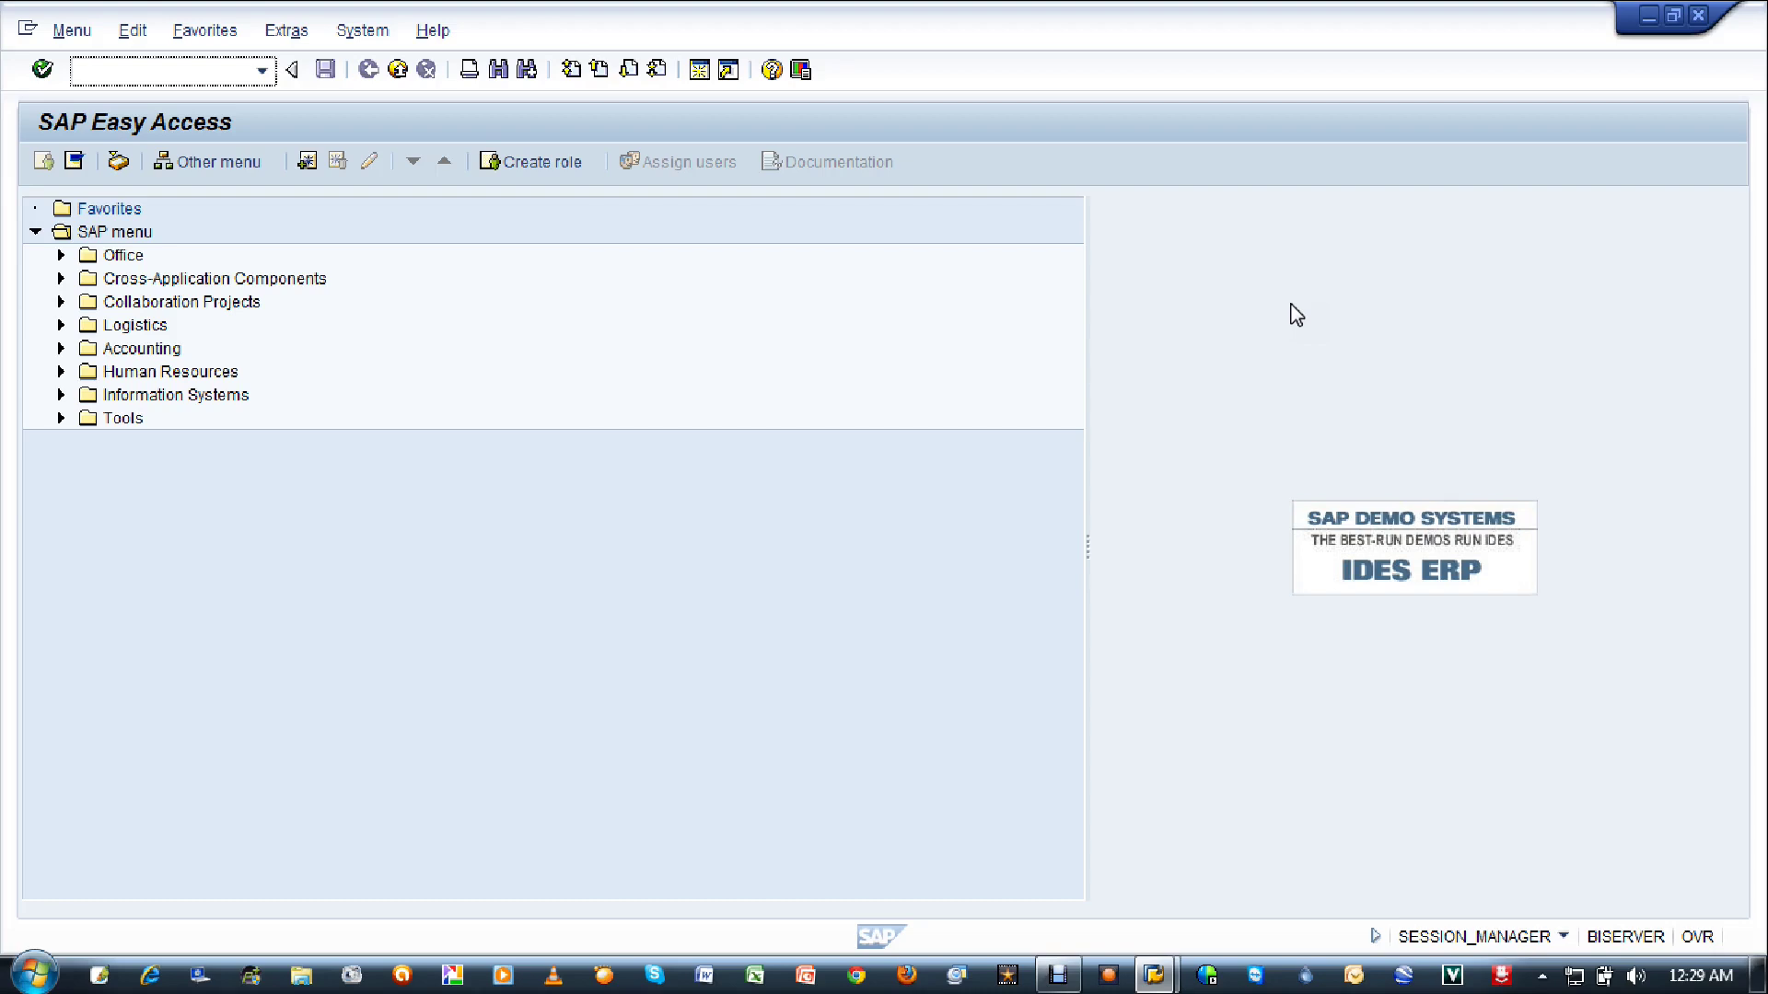
Browse Logistics > Materials Management > Inventory Management > Goods Movement > Goods Receipt and launch MB1C
double_click(135, 326)
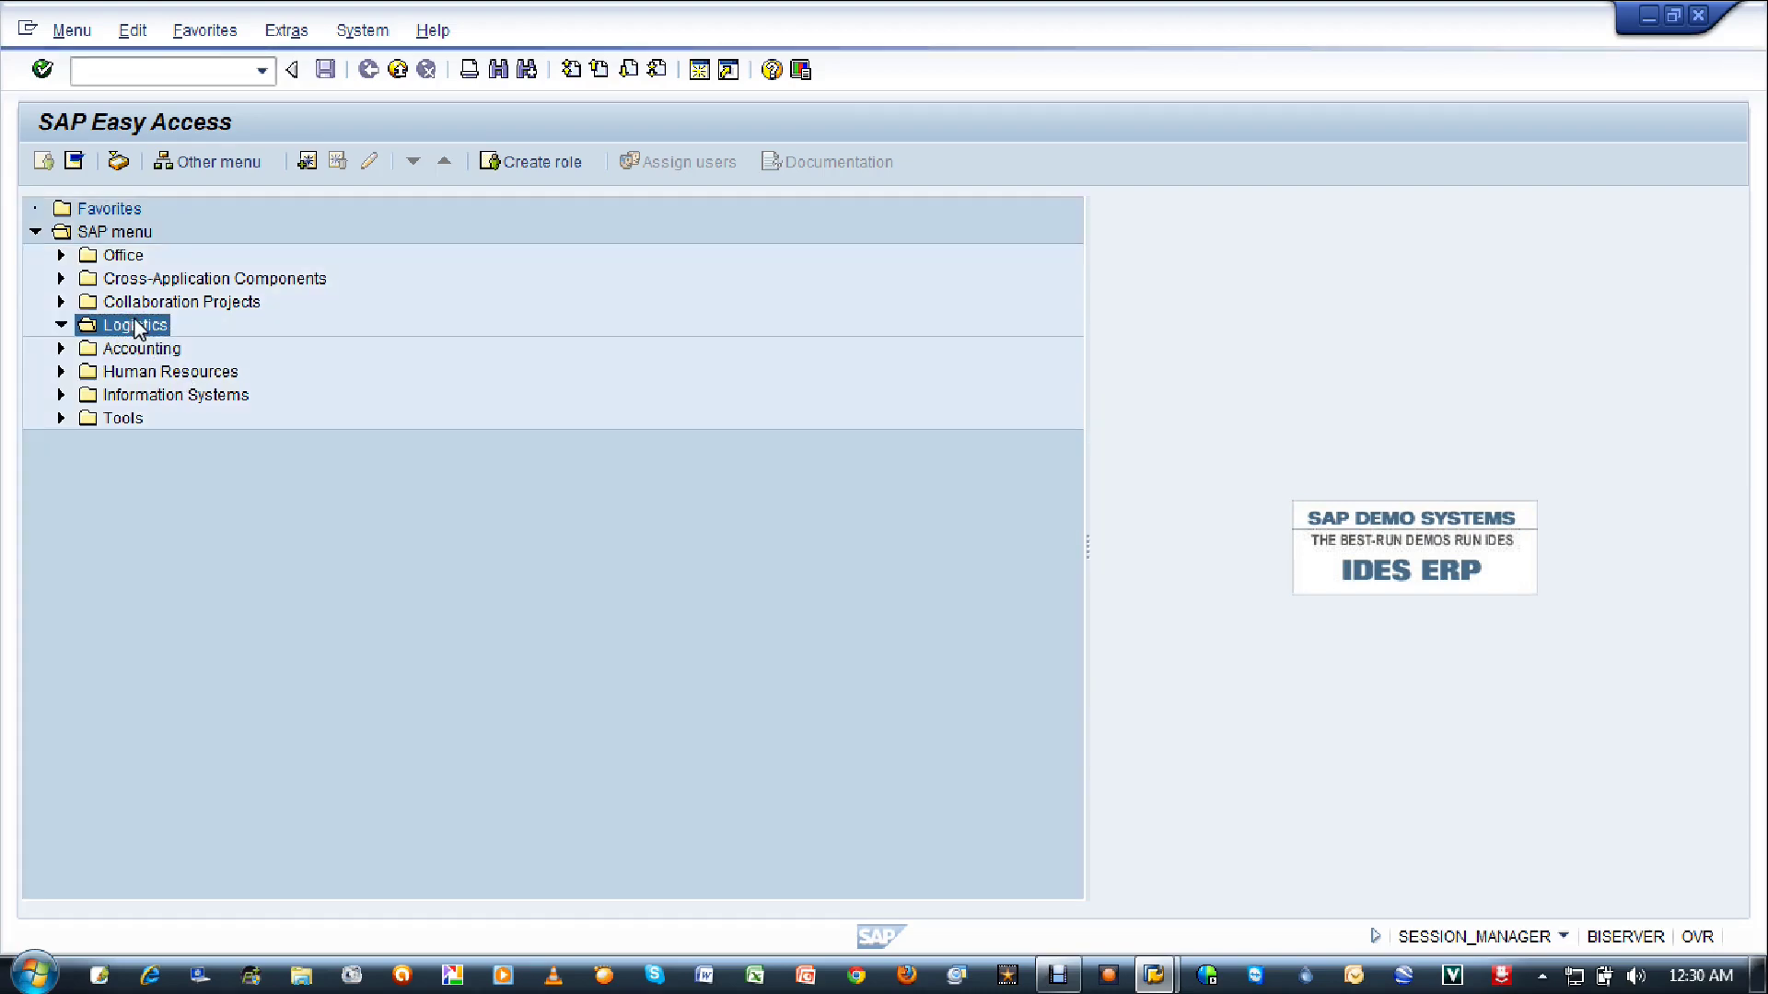
key(Down)
key(Right)
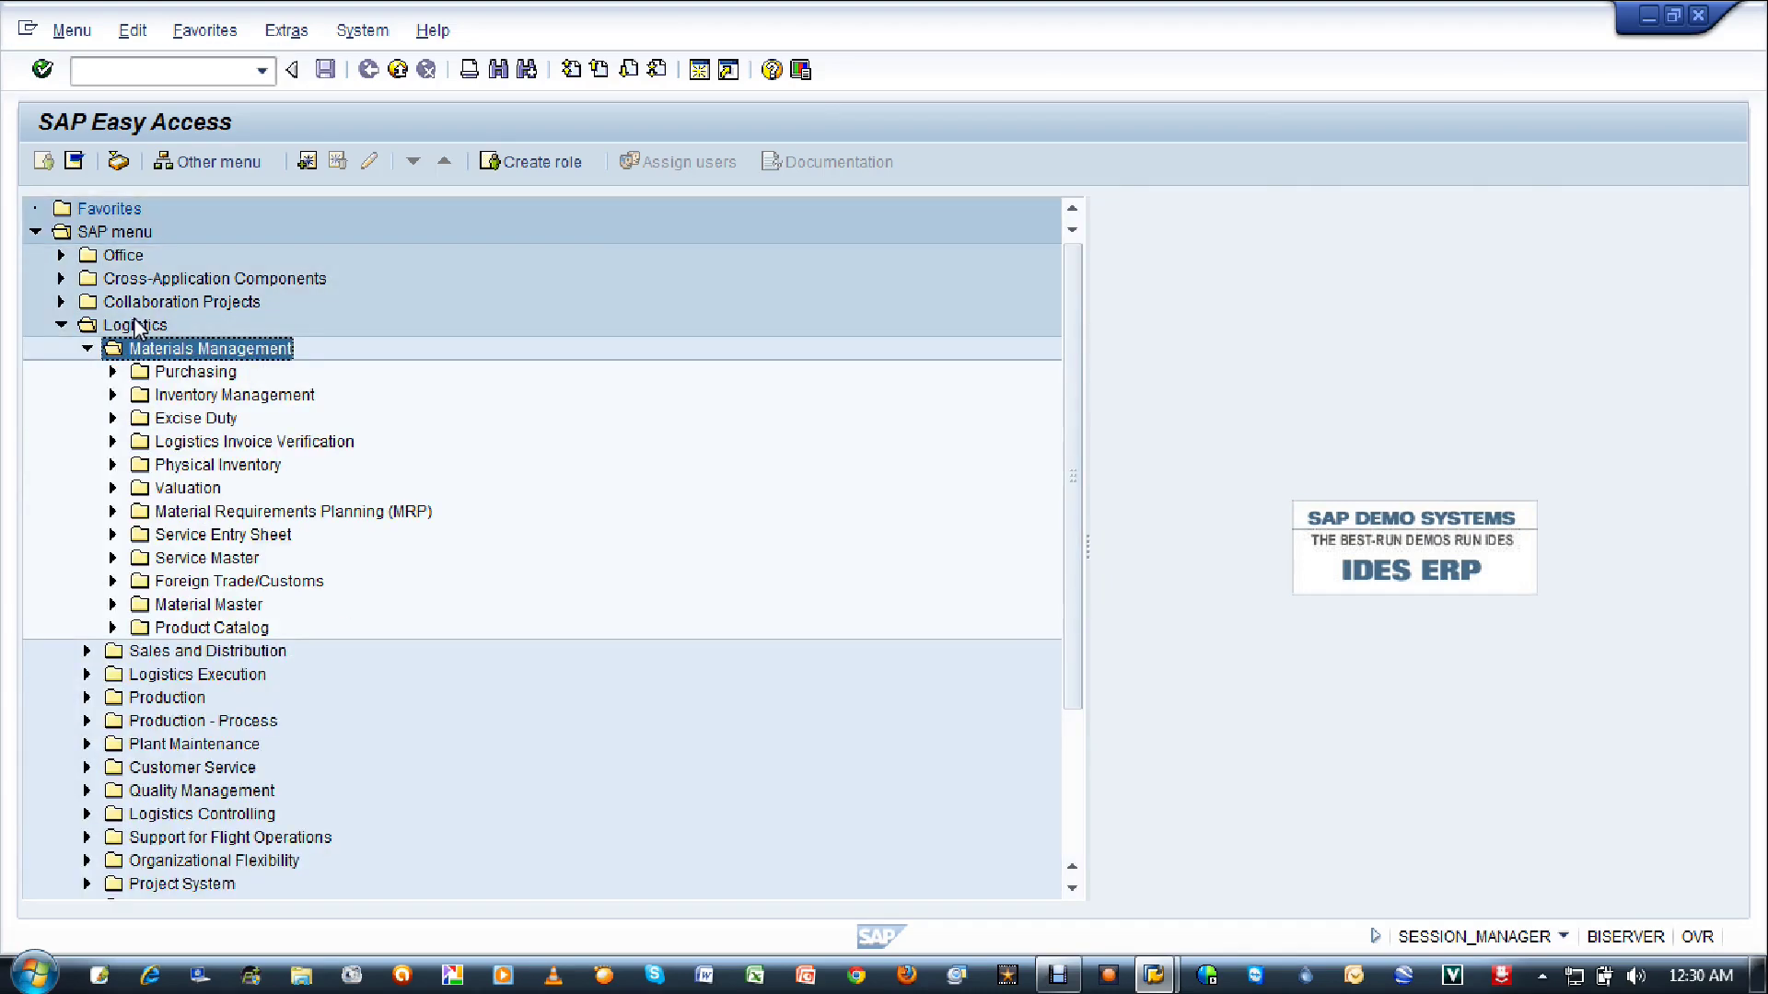
key(Down)
key(Down)
key(Right)
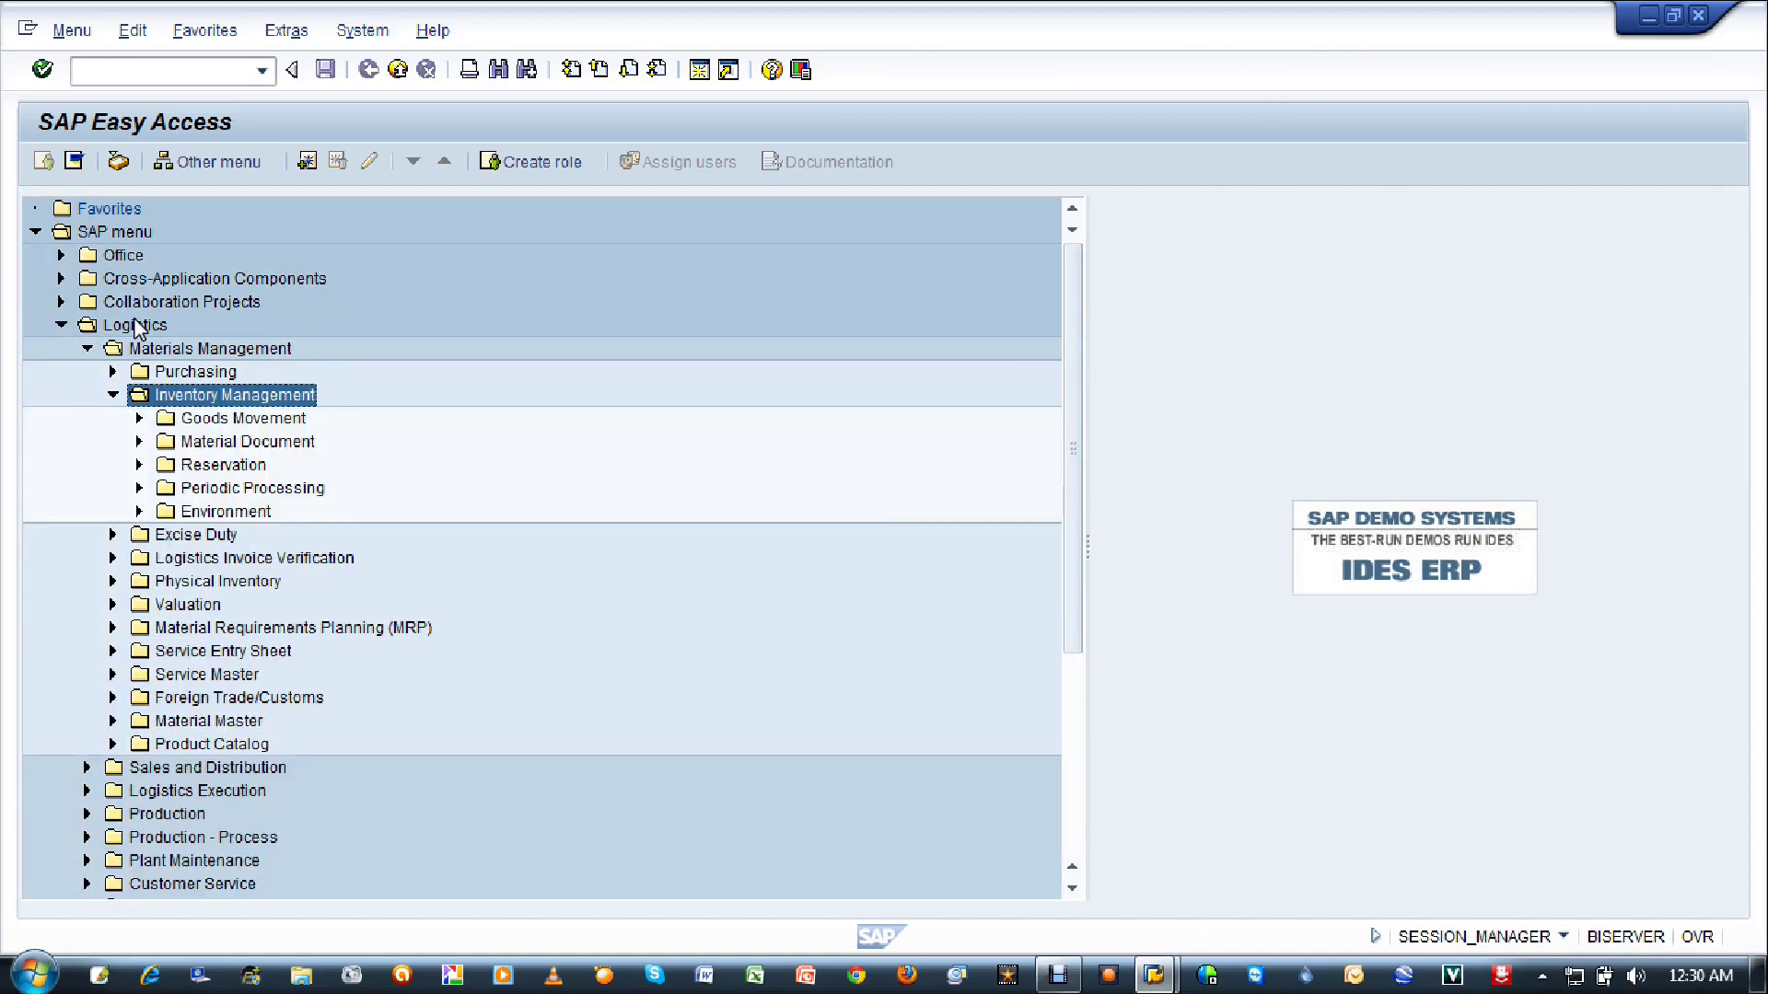
key(Down)
key(Right)
key(Down)
key(Down)
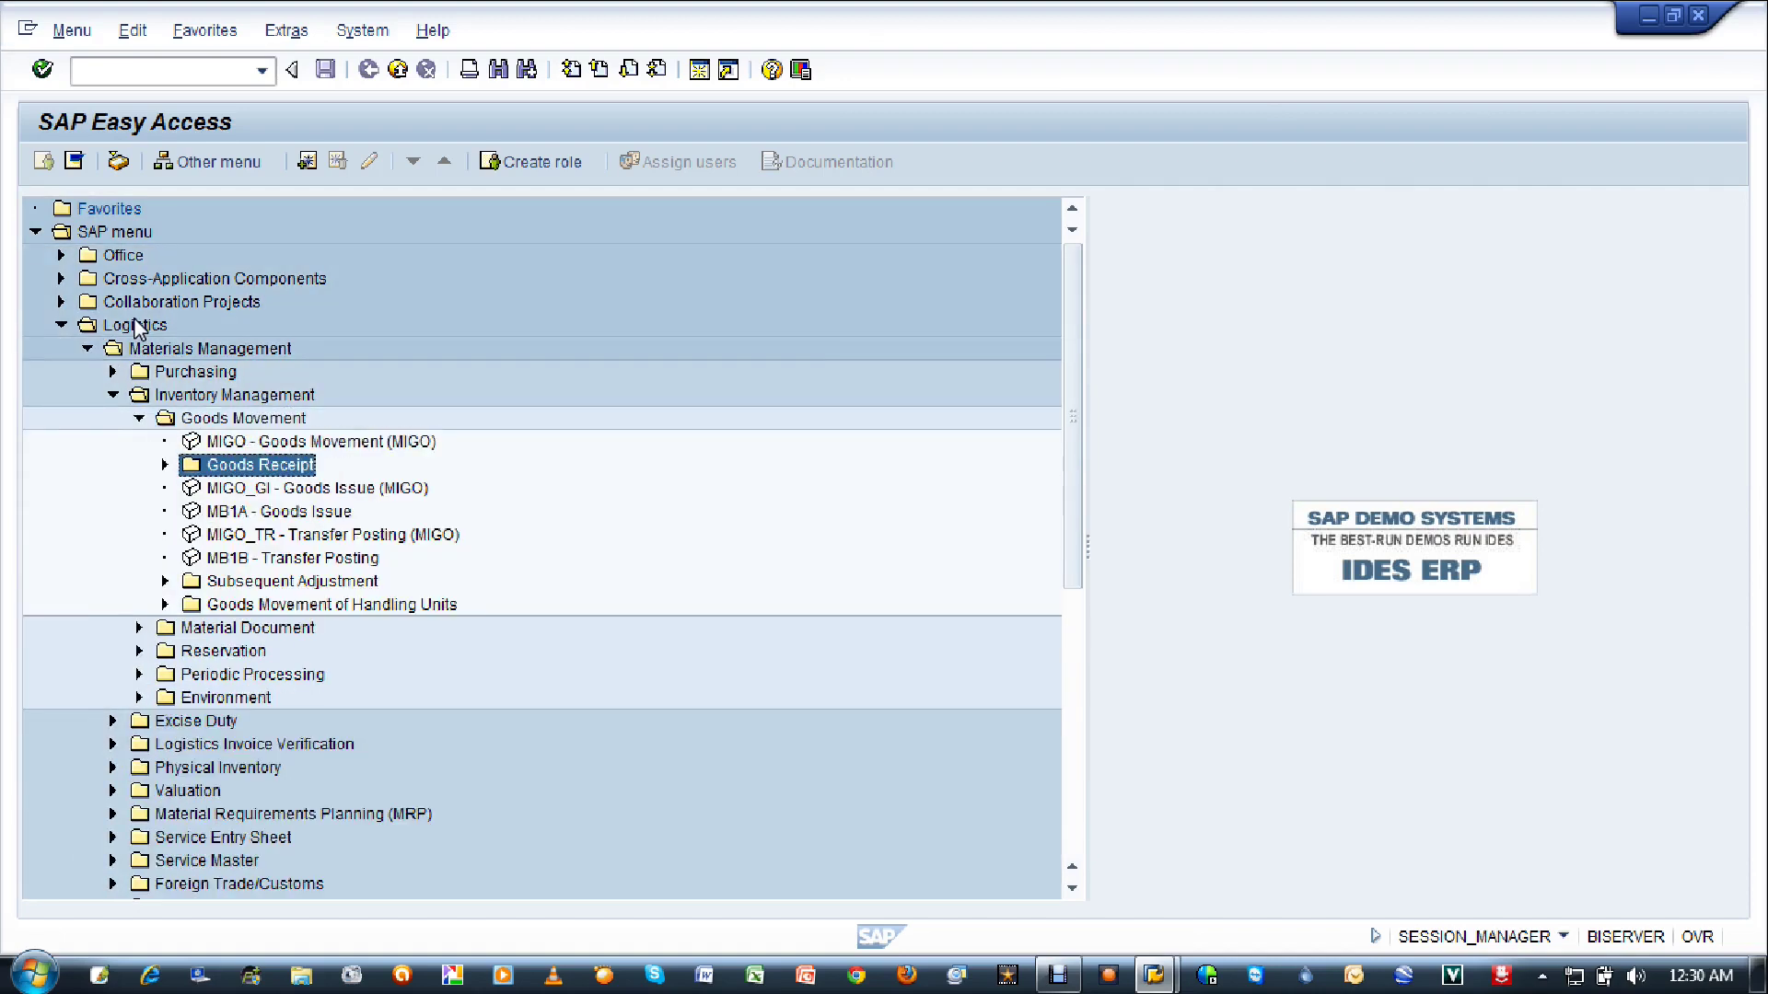
key(Right)
key(Down)
key(Down)
key(Down)
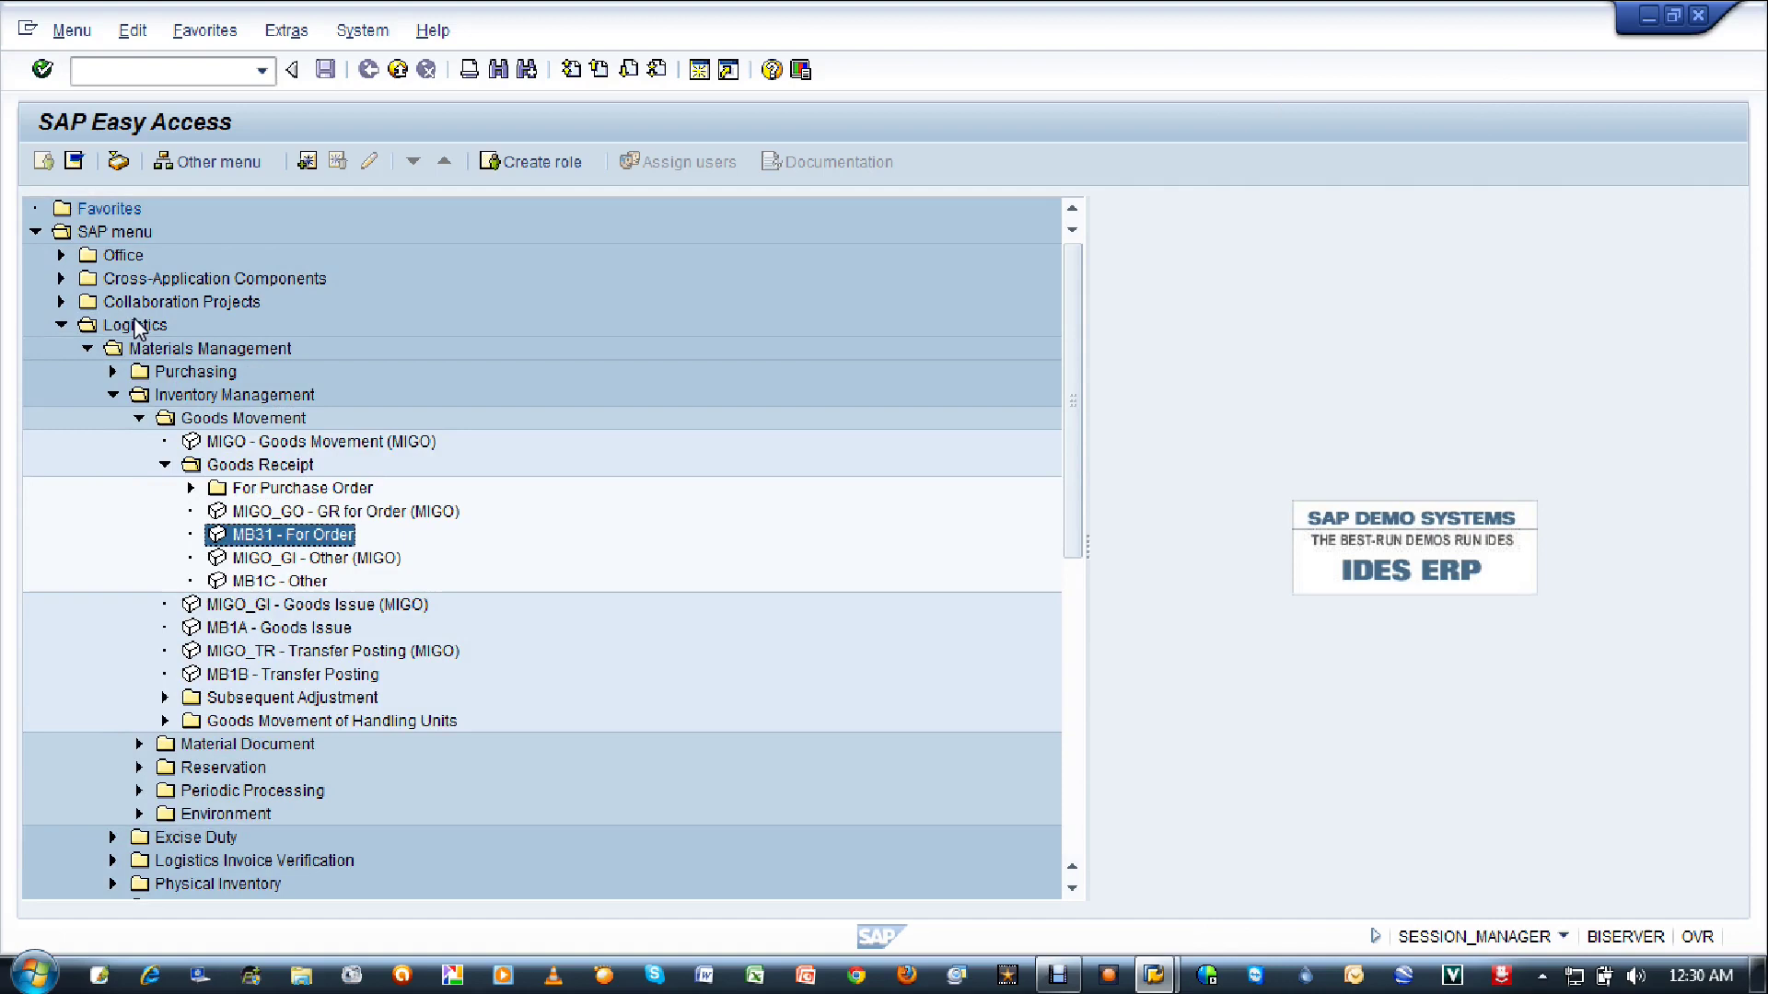
key(Down)
key(Down)
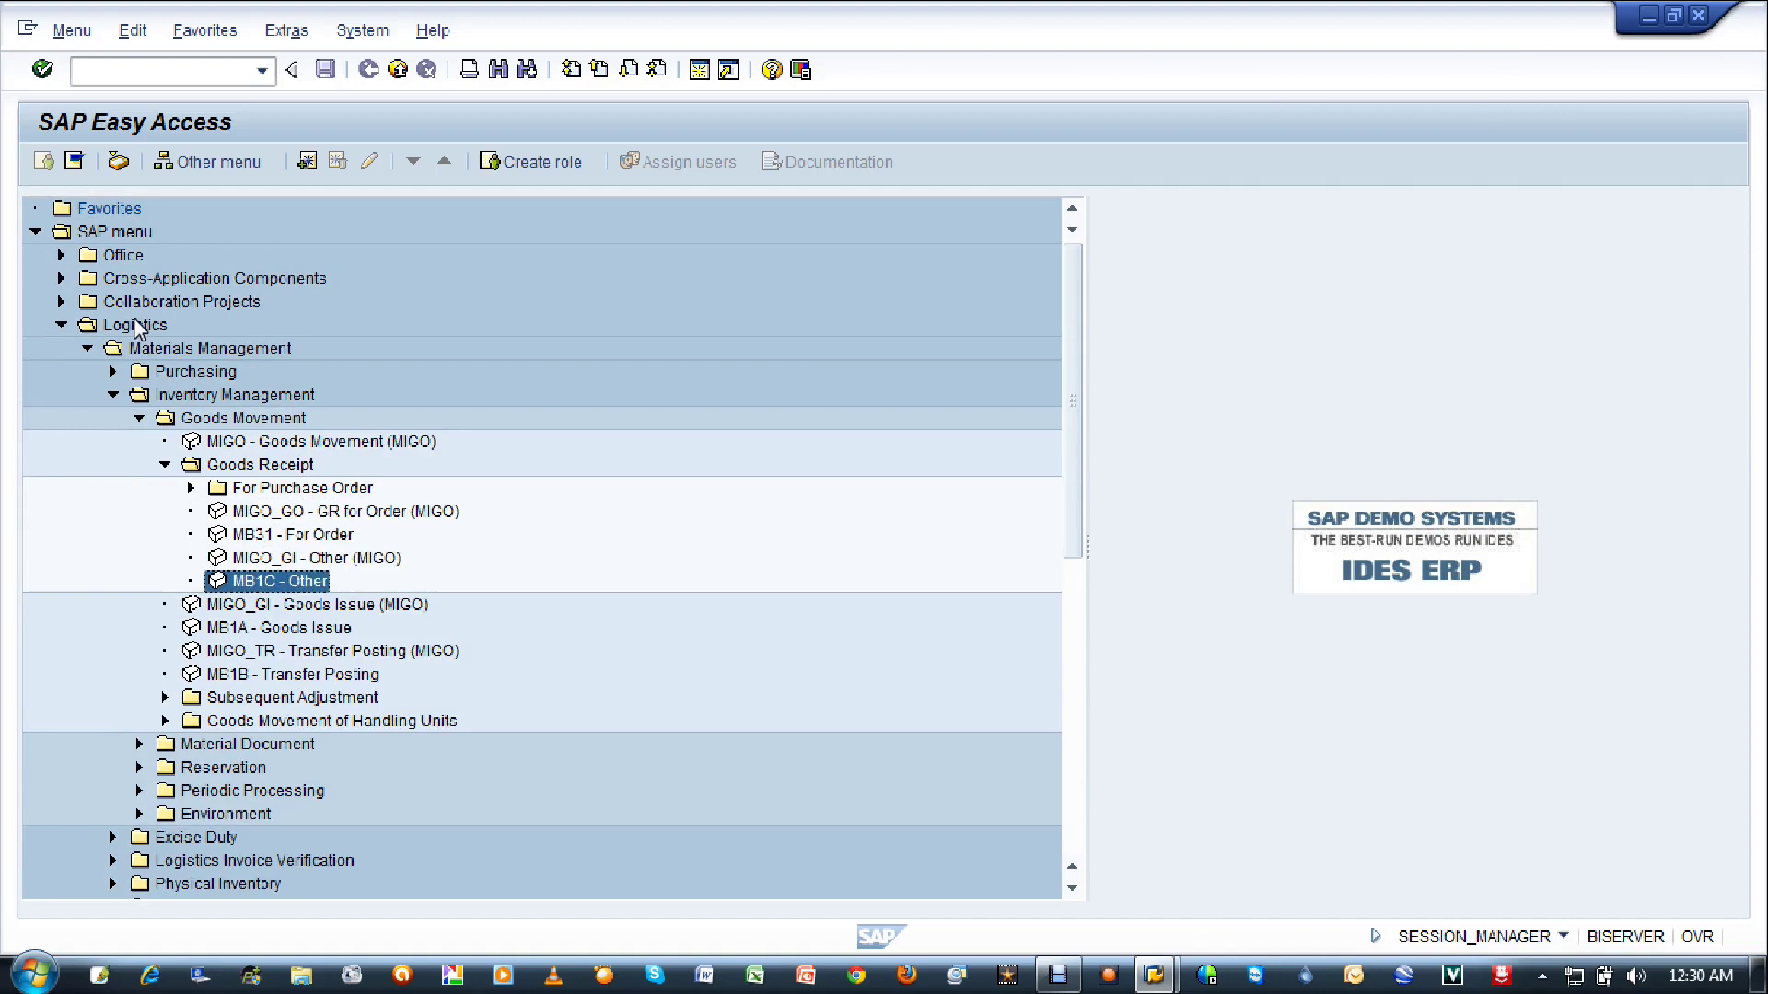
key(Return)
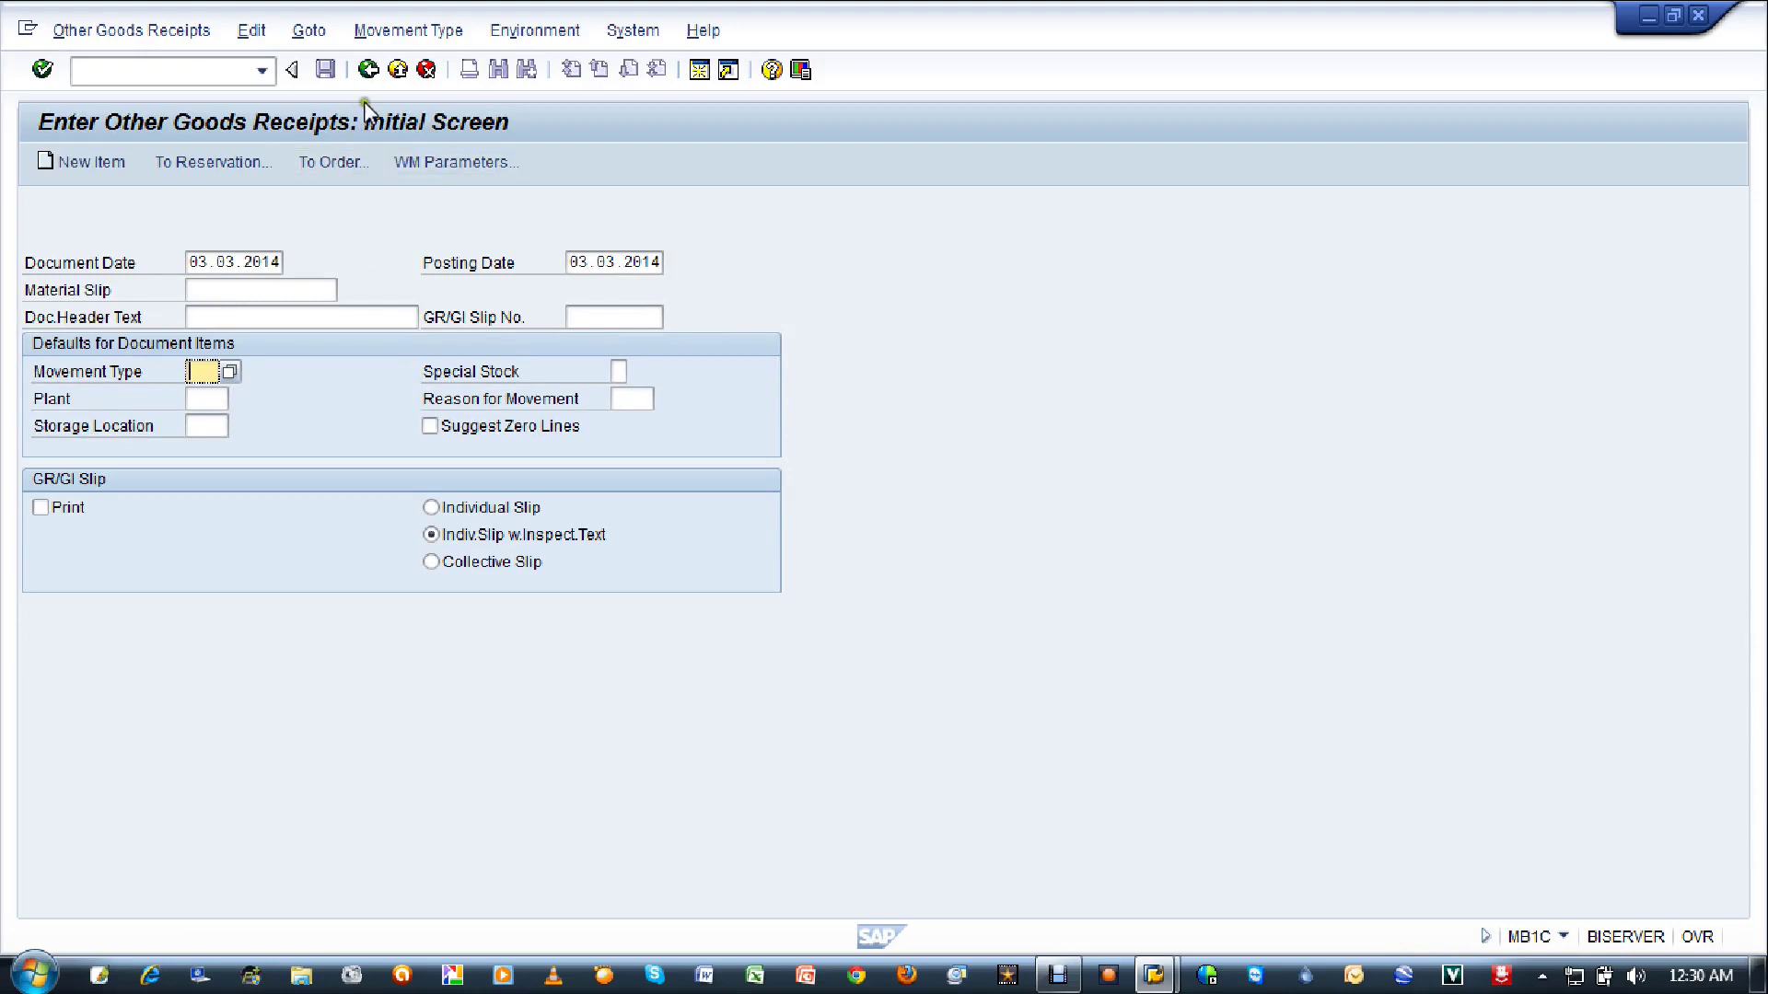
click(371, 69)
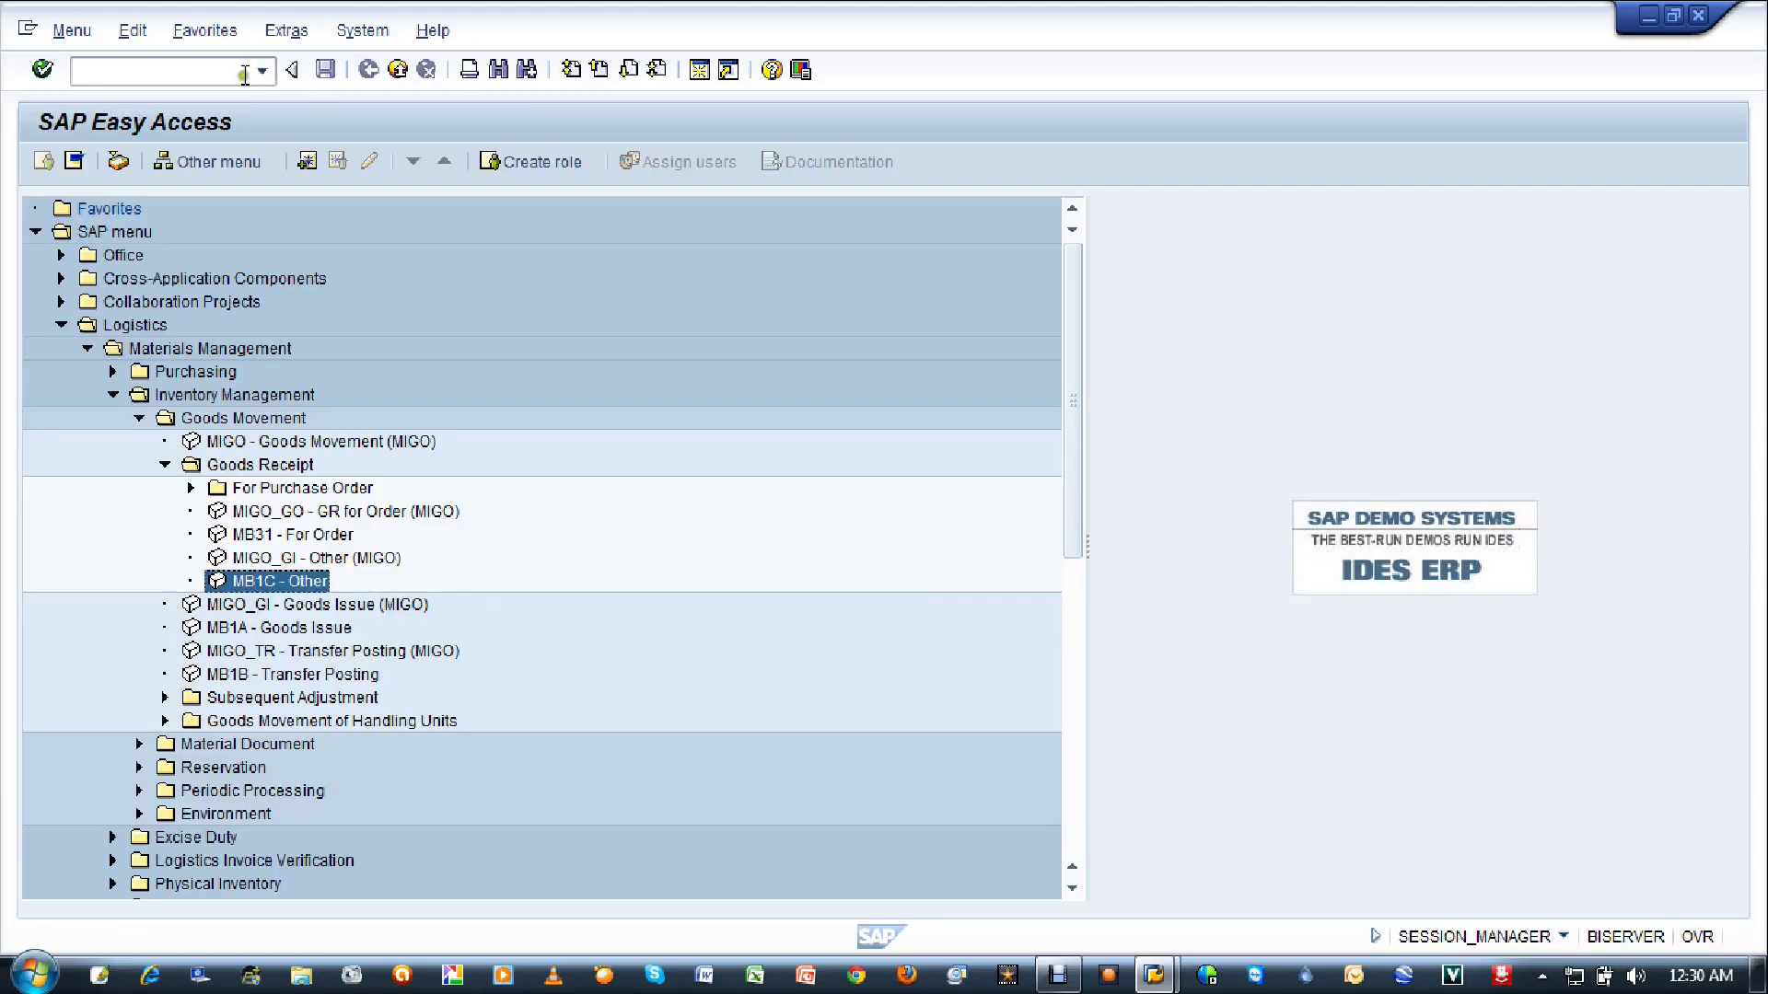
click(242, 71)
text(mb)
text(1c)
key(Return)
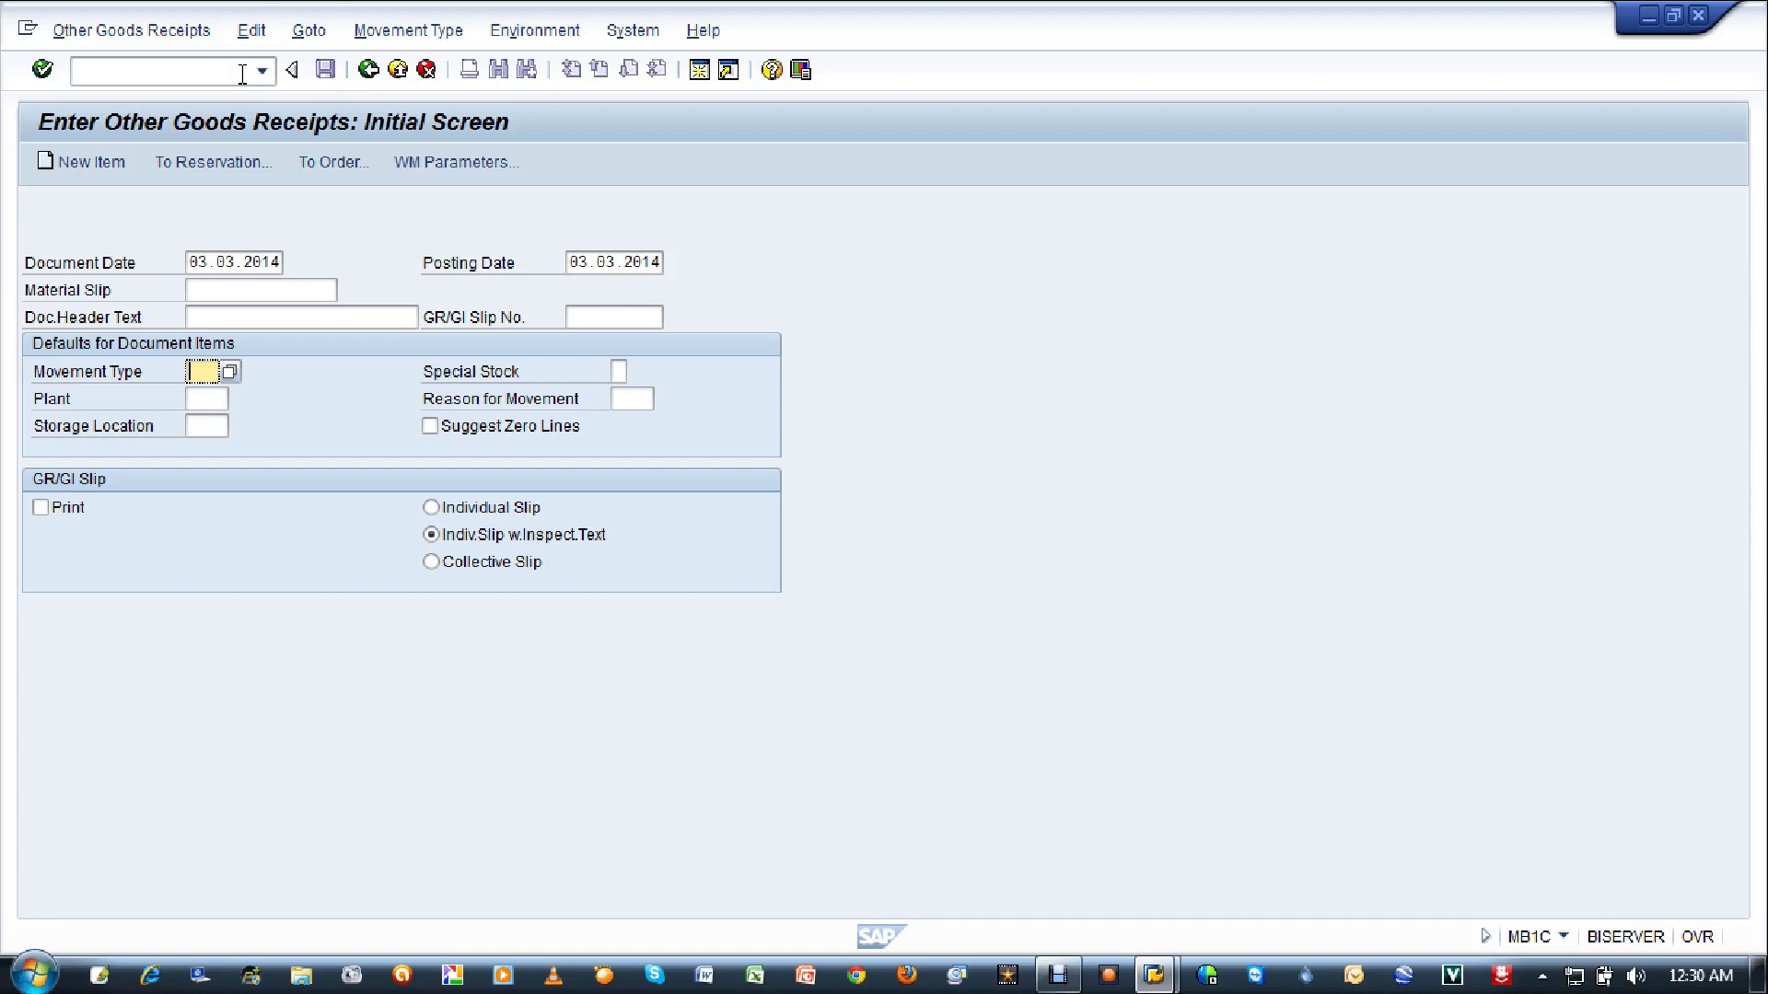
click(276, 261)
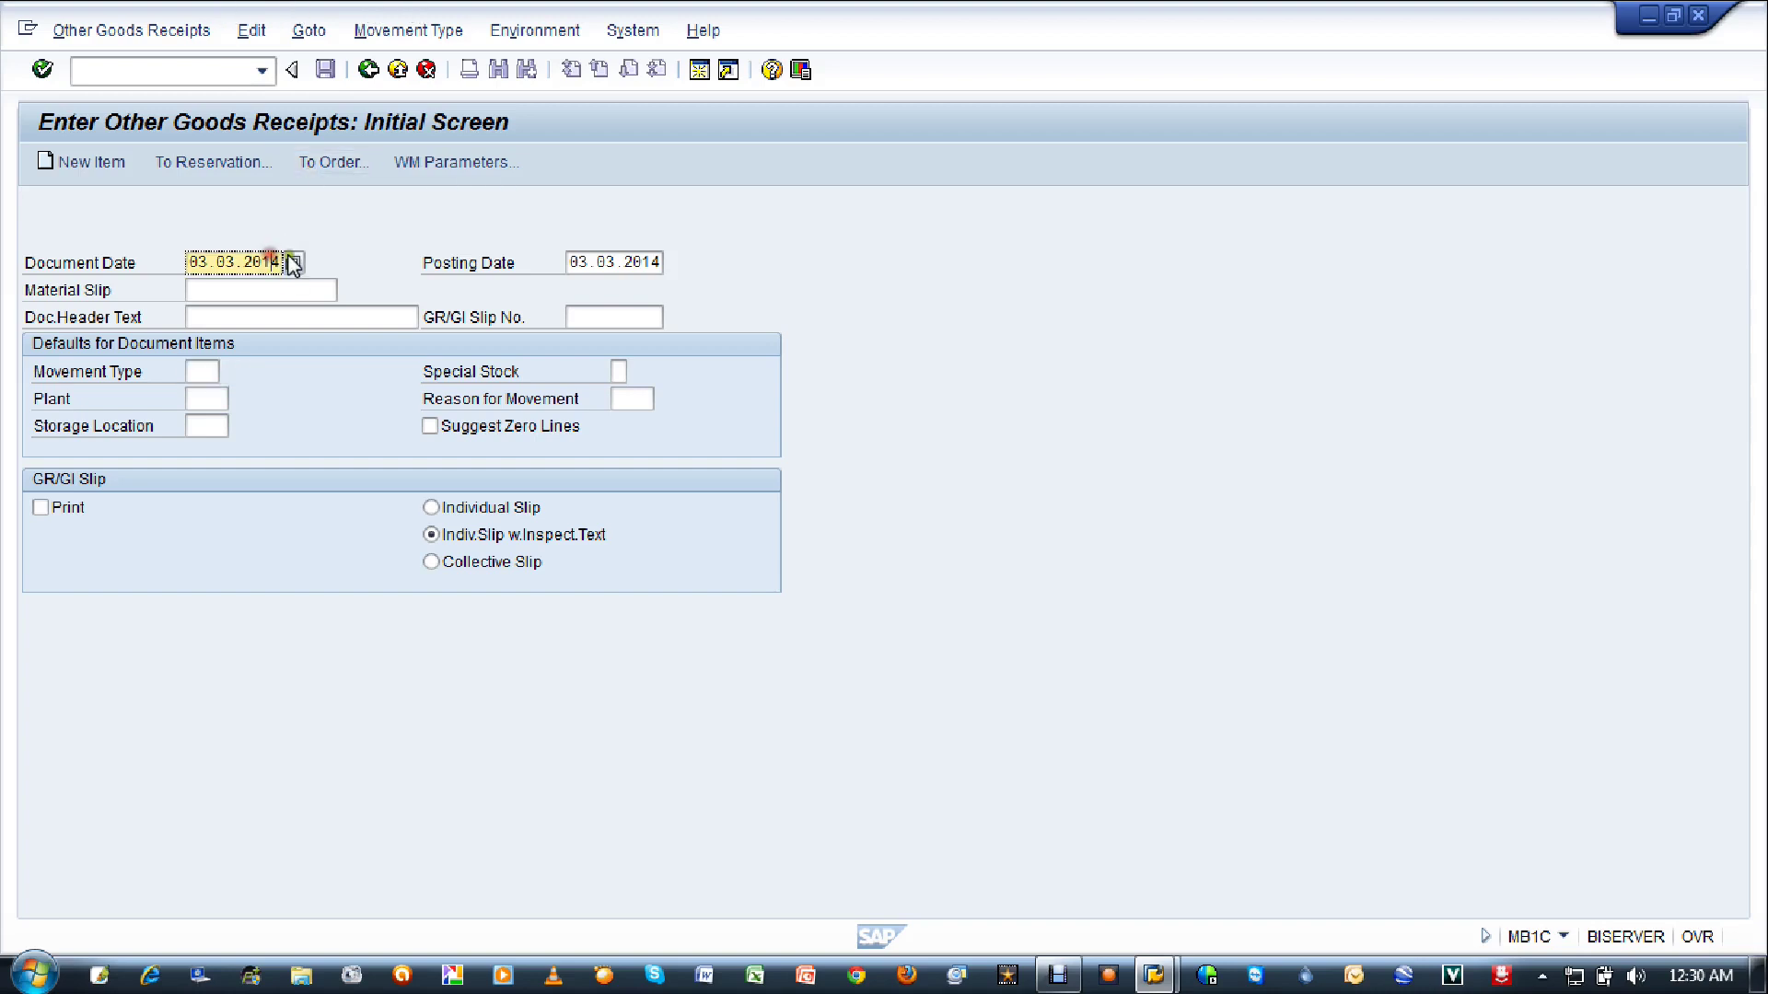
click(291, 263)
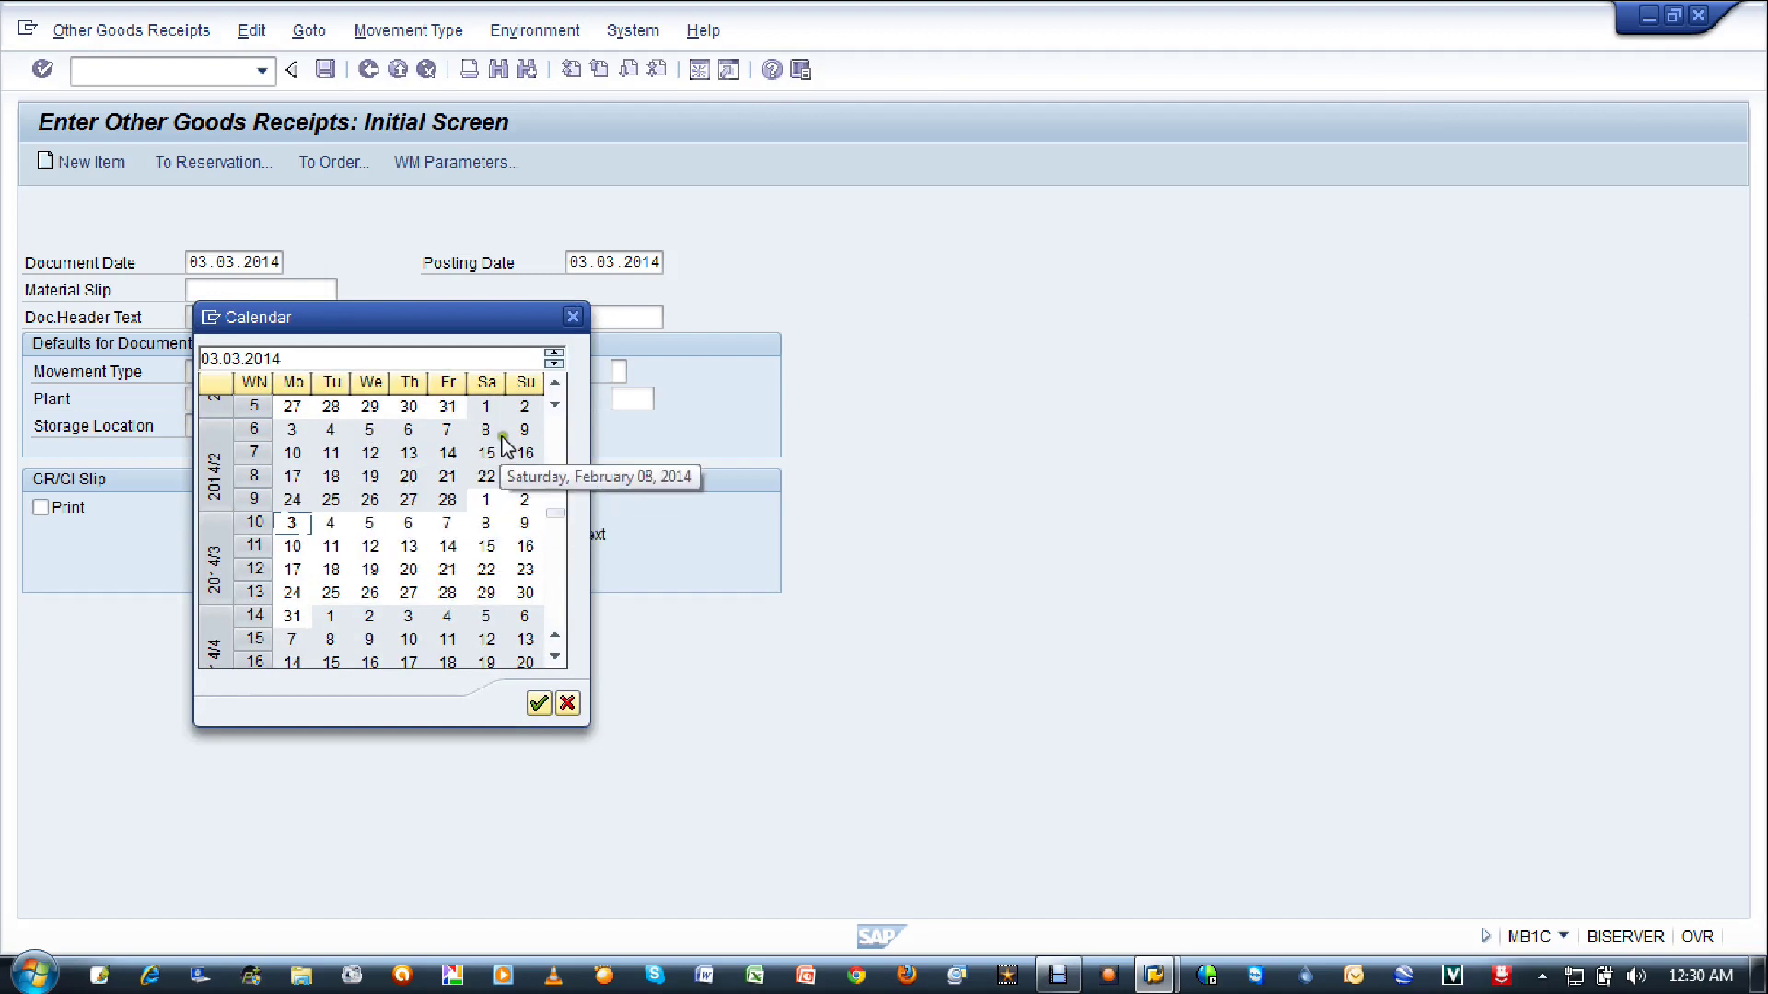
click(554, 408)
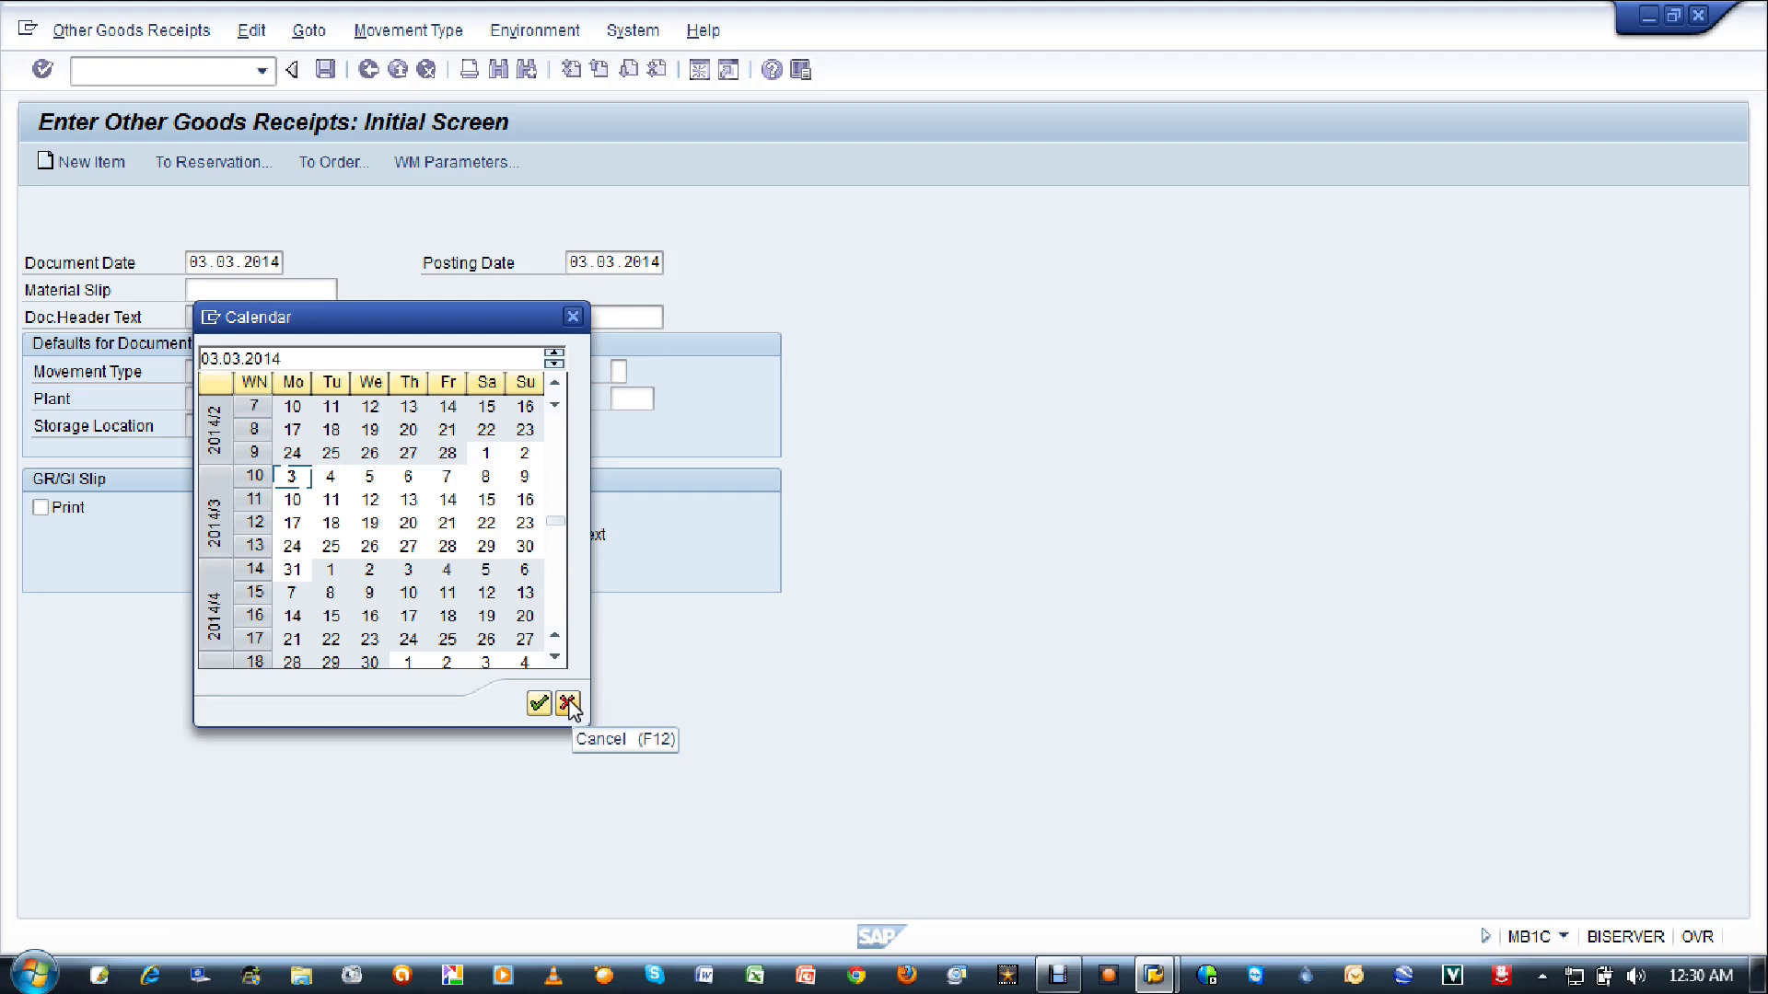
click(568, 705)
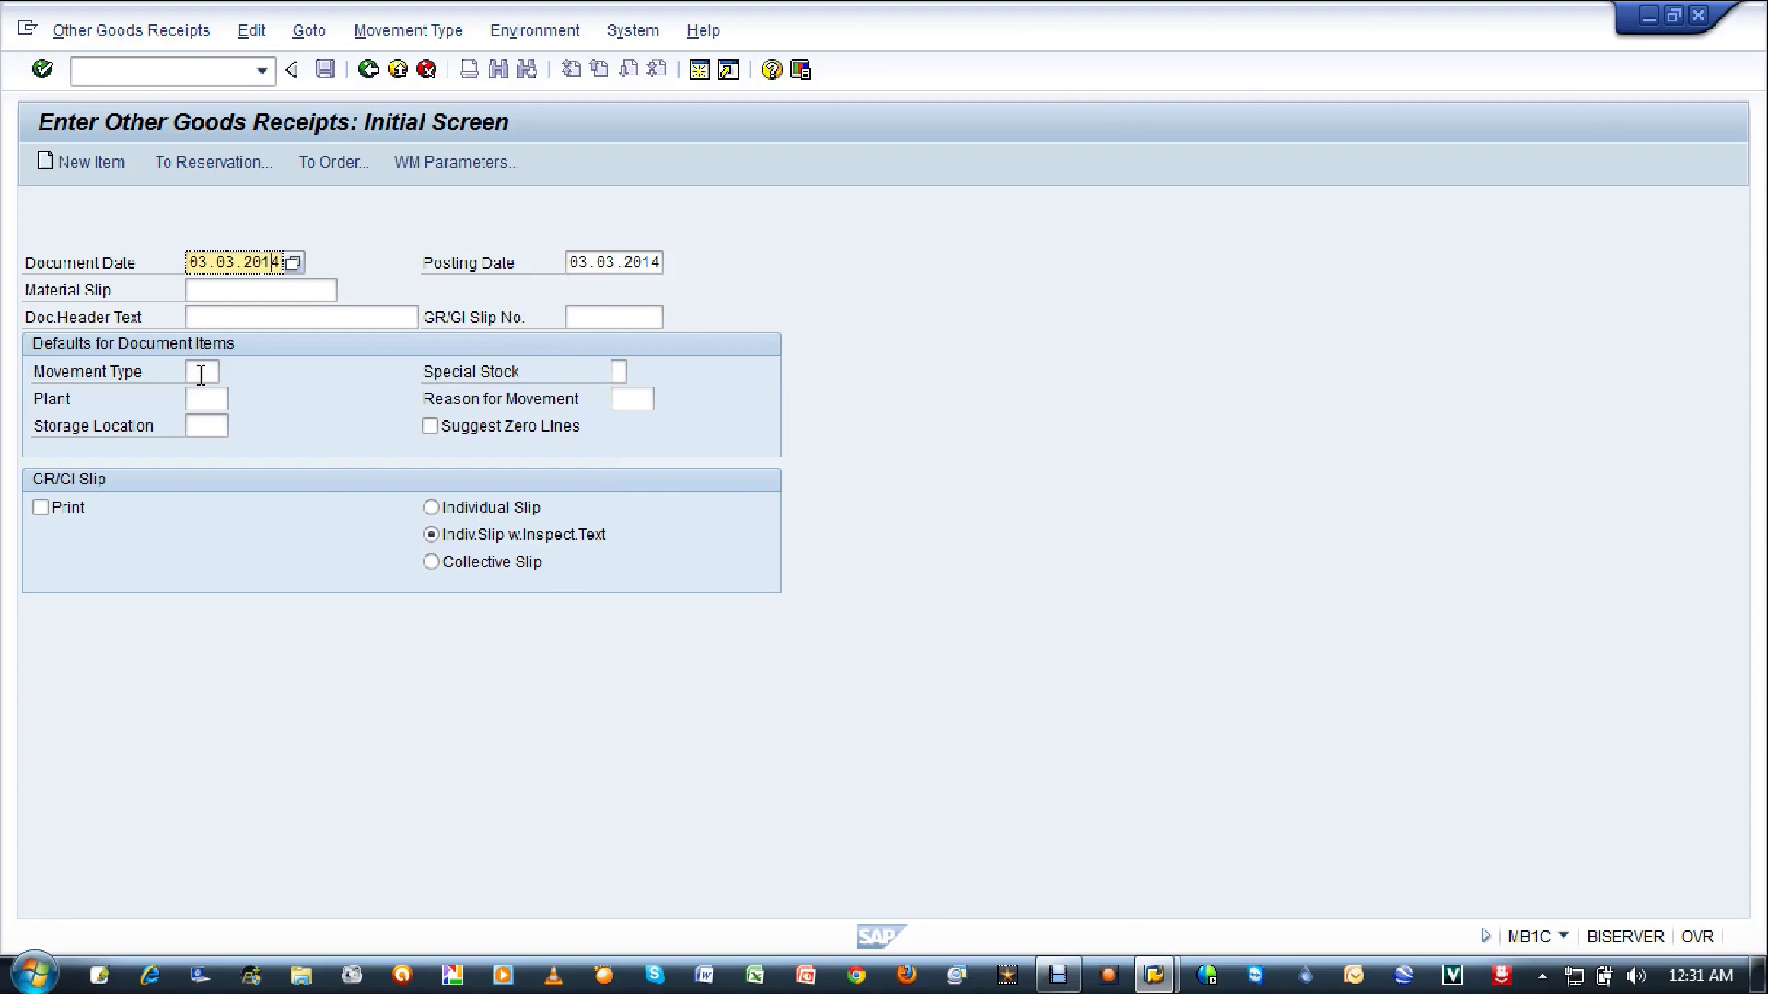
Choose movement type 561 from the Movement Type value list
key(Down)
key(Down)
key(Down)
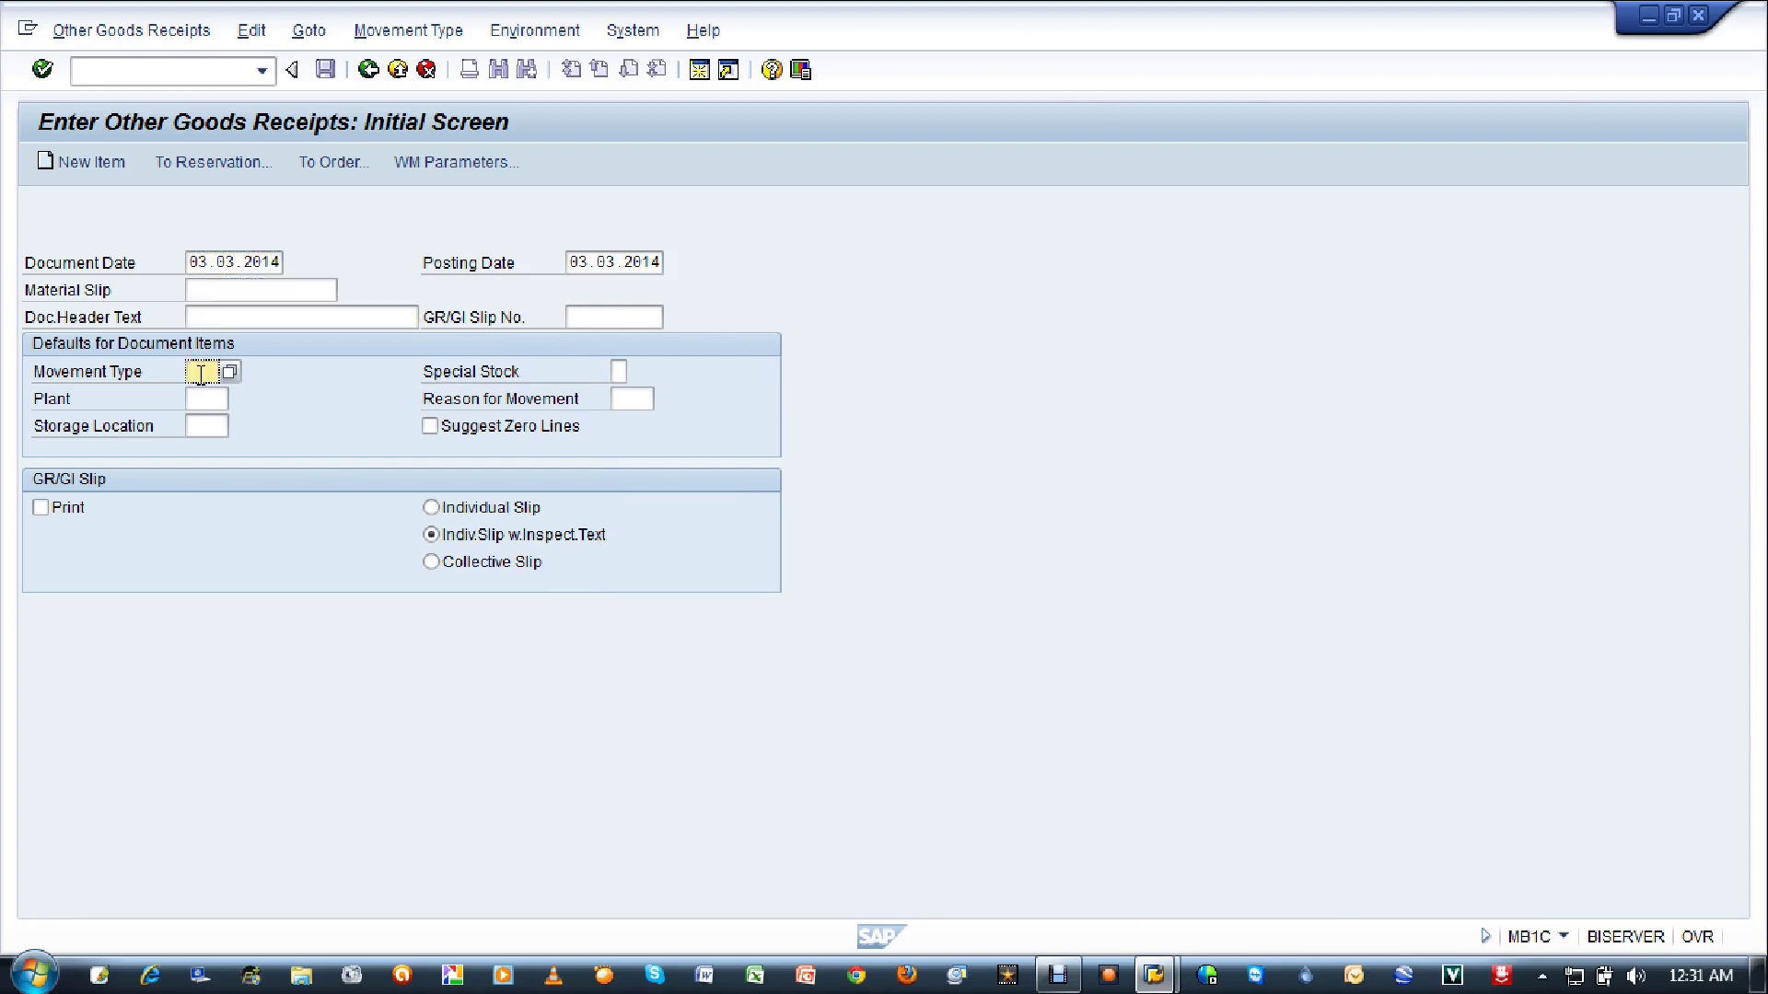
text(561)
key(Return)
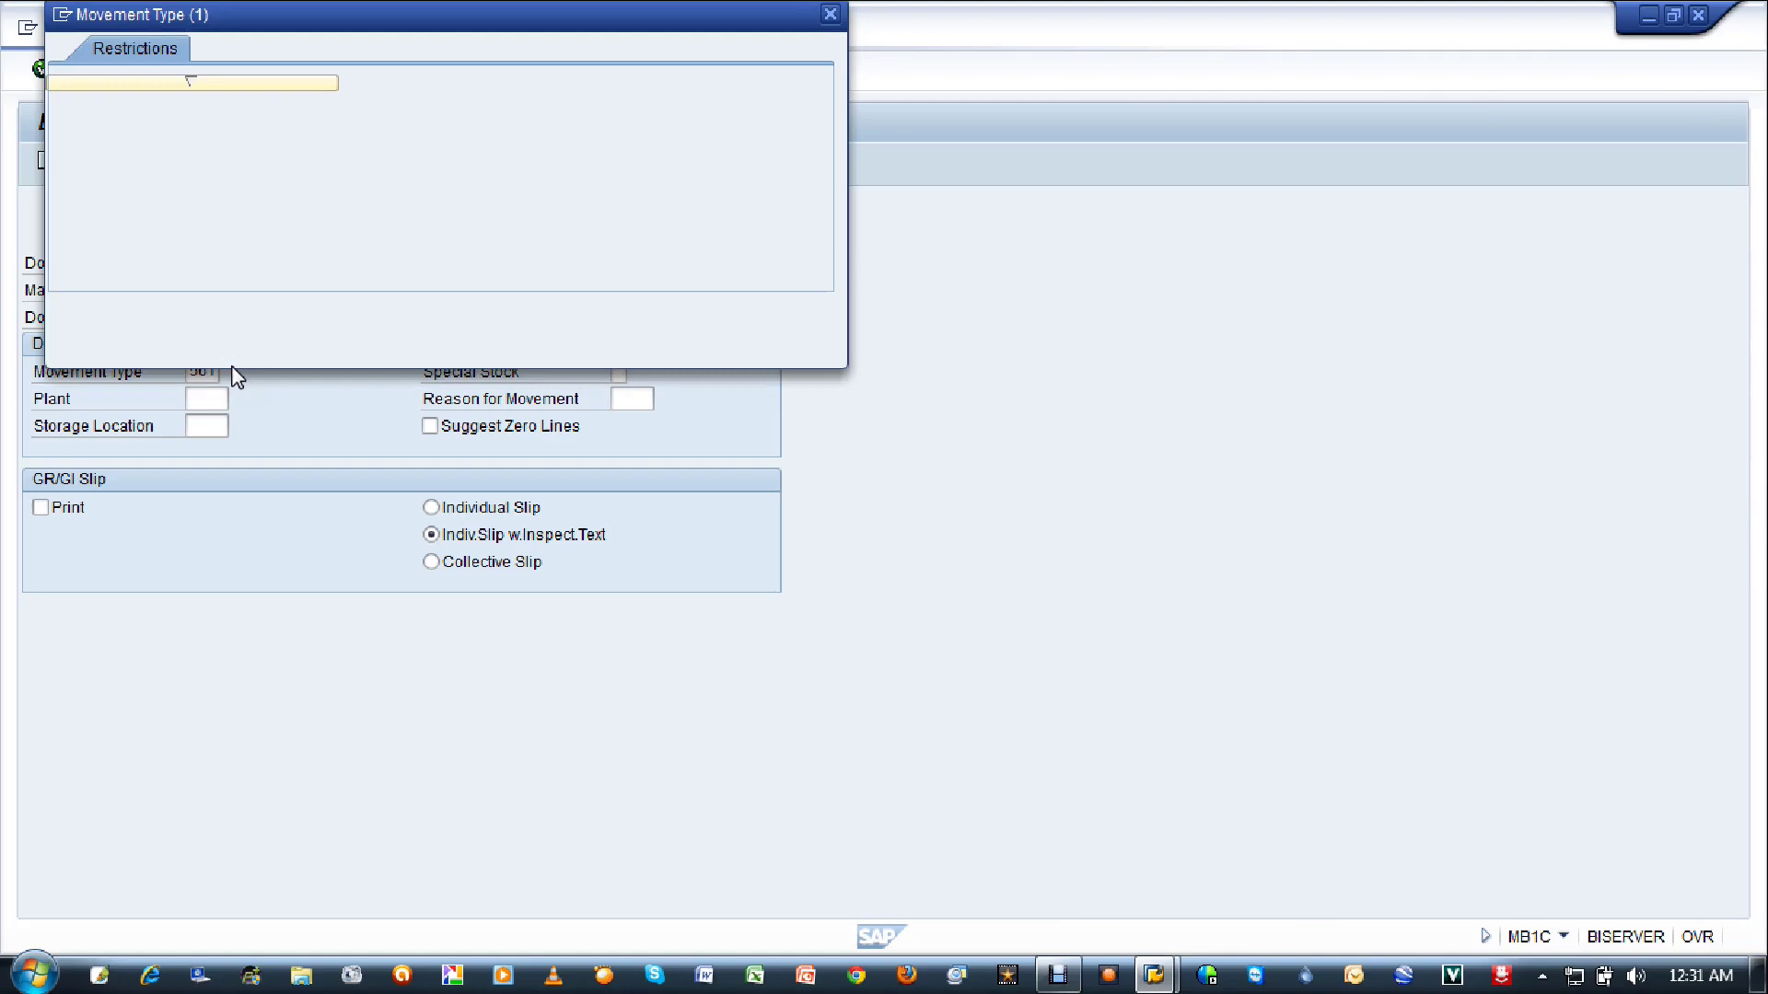
key(Down)
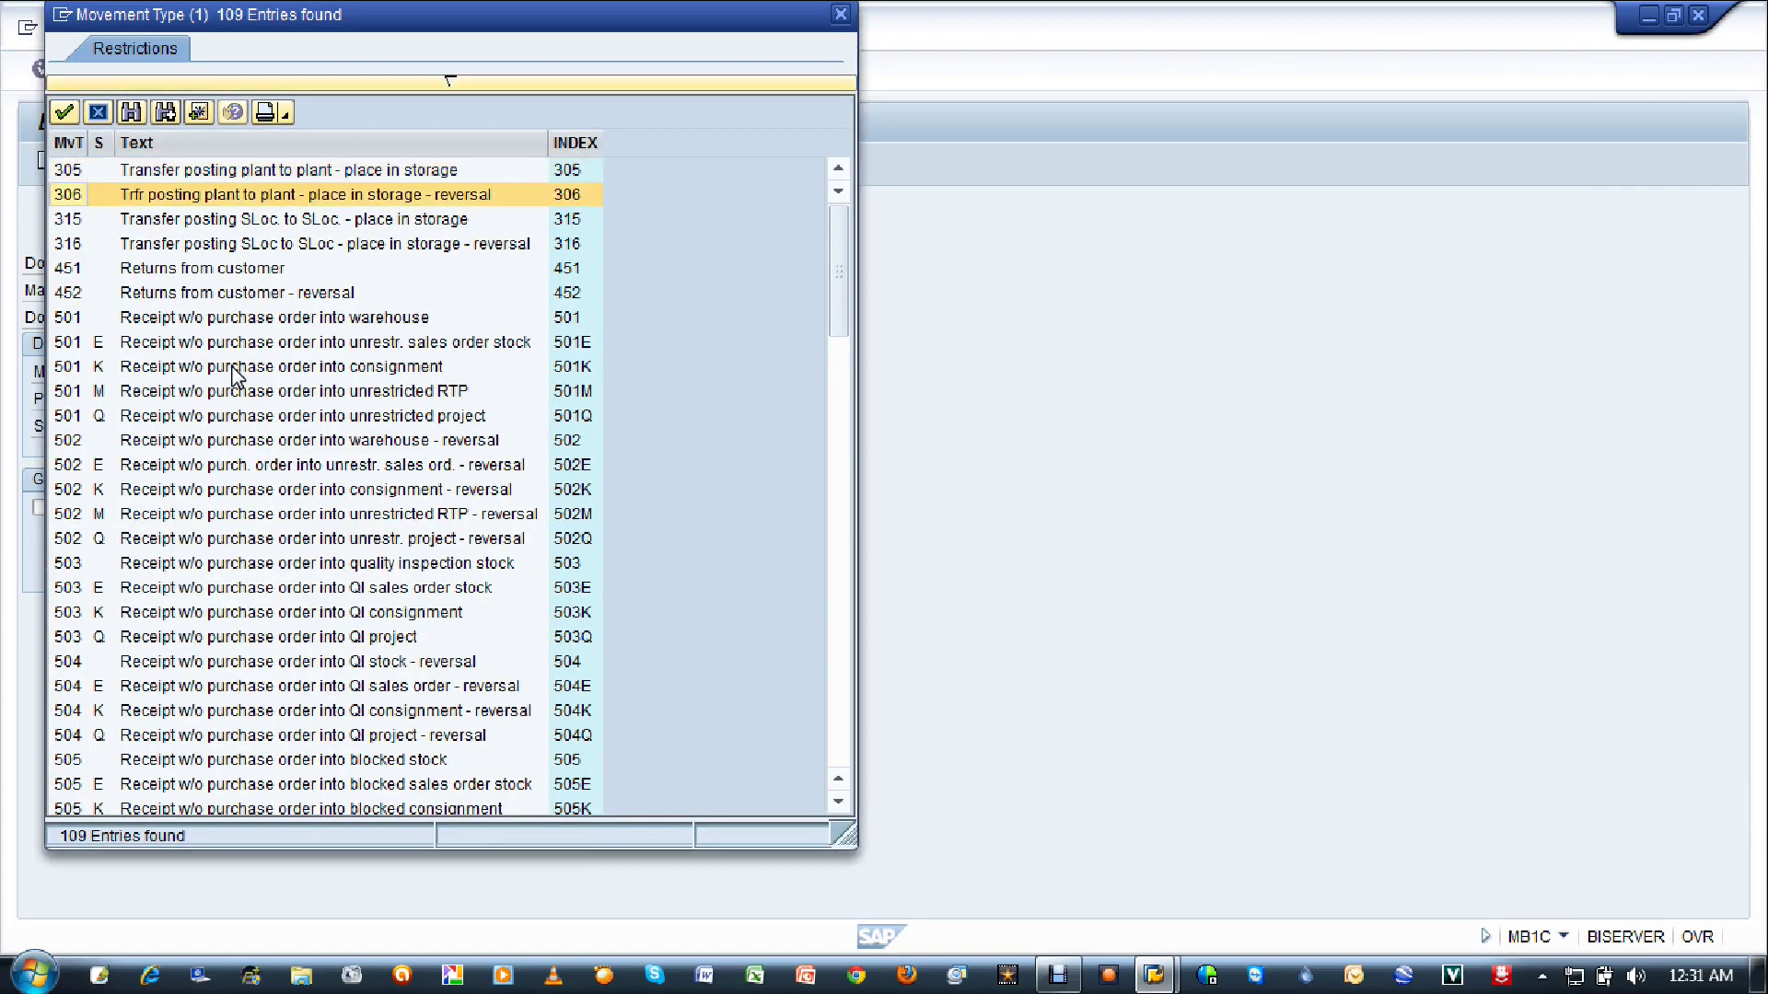
key(Down)
key(Down)
key(Down)
key(Down)
key(Down)
key(Down)
key(Down)
key(Down)
key(Down)
key(Down)
key(Down)
key(Down)
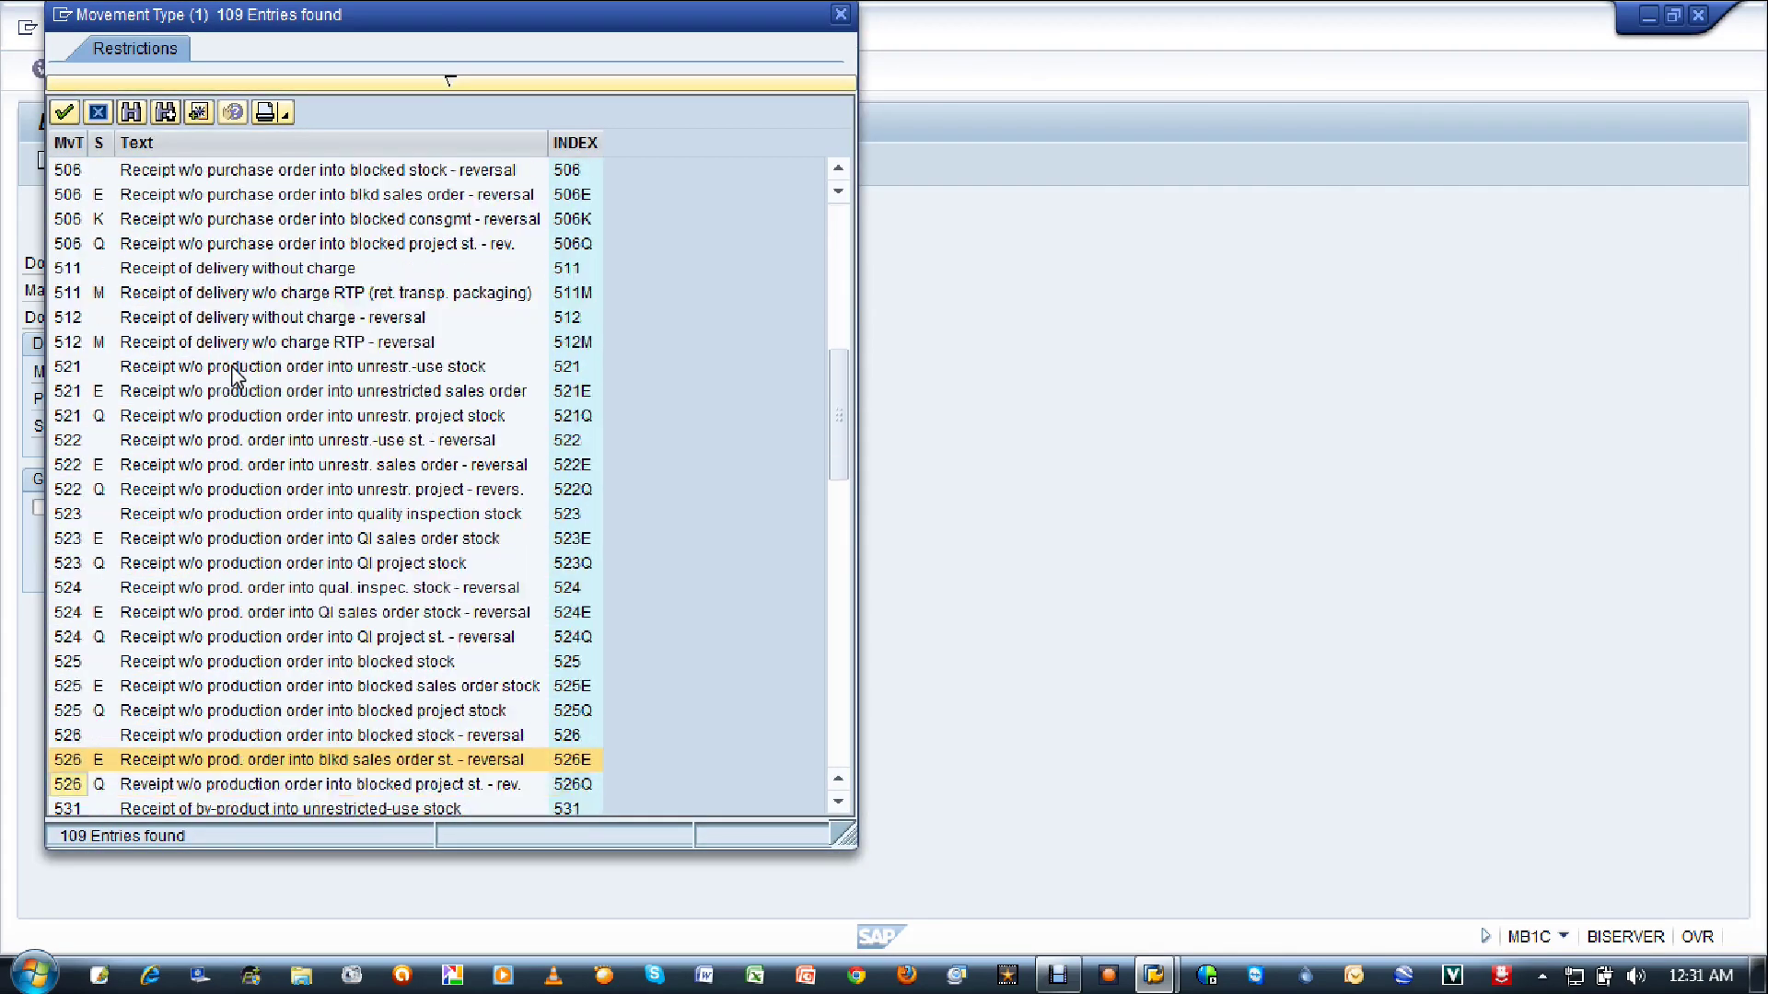
key(Down)
key(Down)
key(Down)
key(Down)
key(Down)
key(Down)
key(Up)
key(Up)
key(Up)
key(Up)
key(Up)
key(Up)
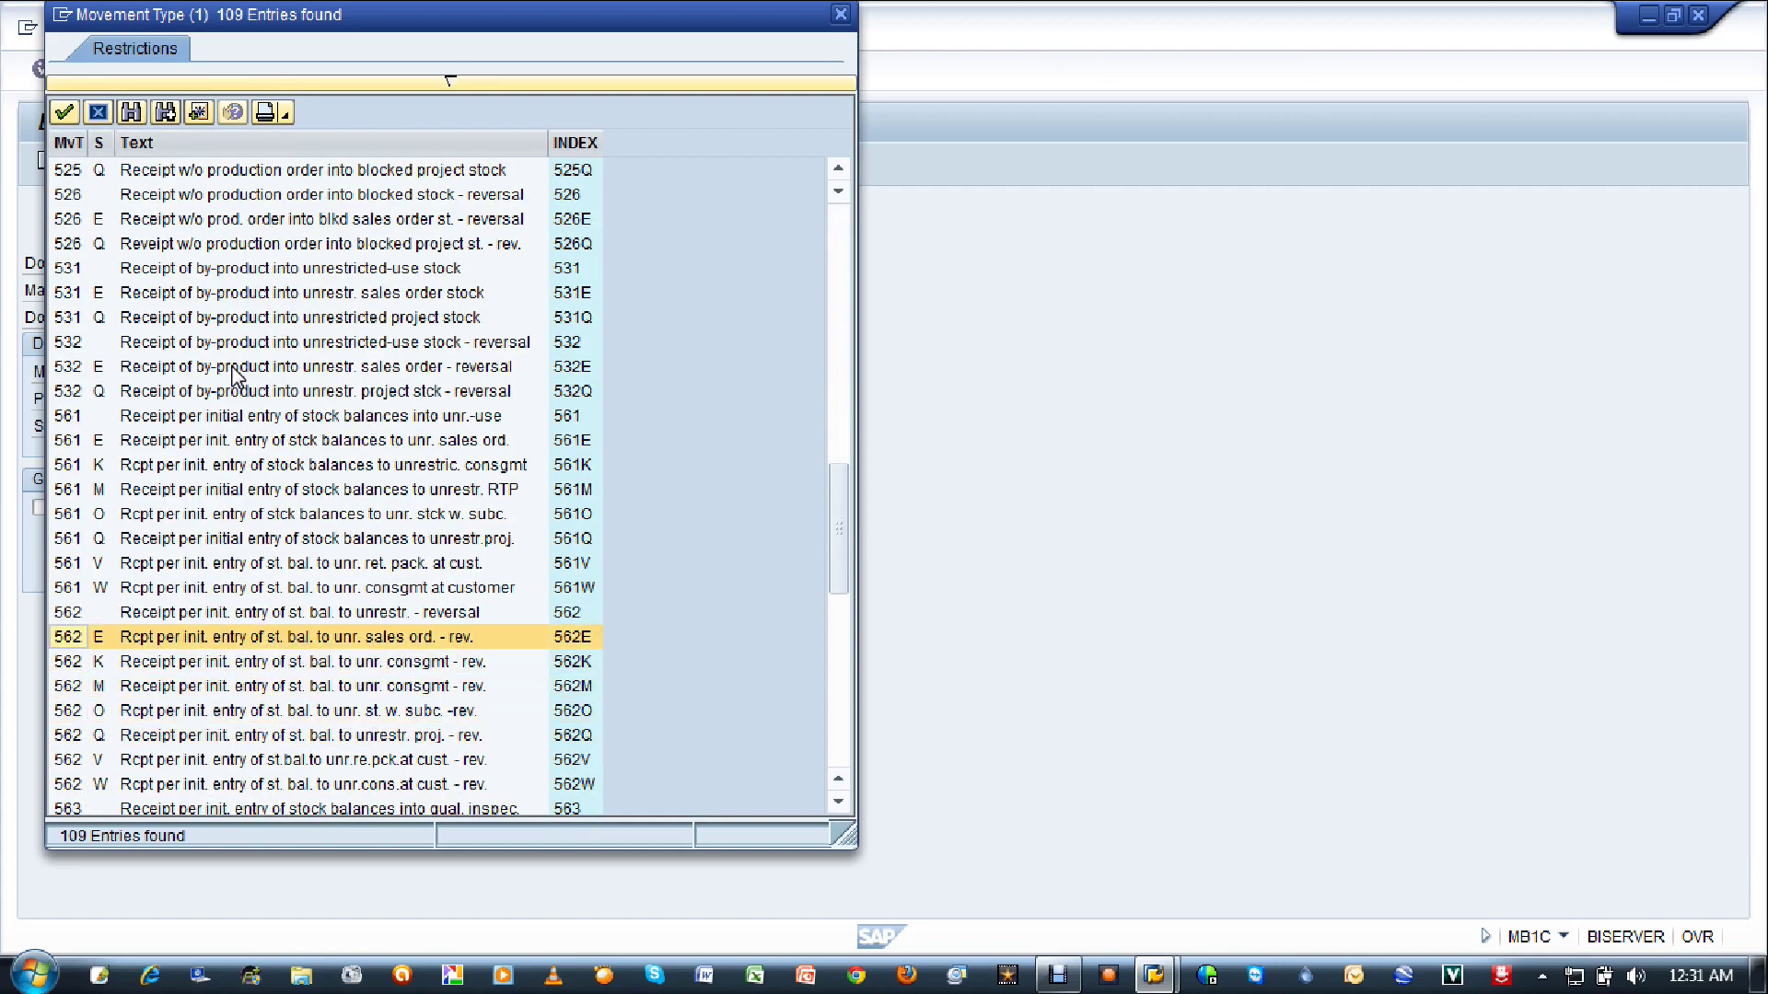
key(Up)
key(Up)
key(Up)
key(Up)
key(Up)
key(Up)
key(Up)
key(Down)
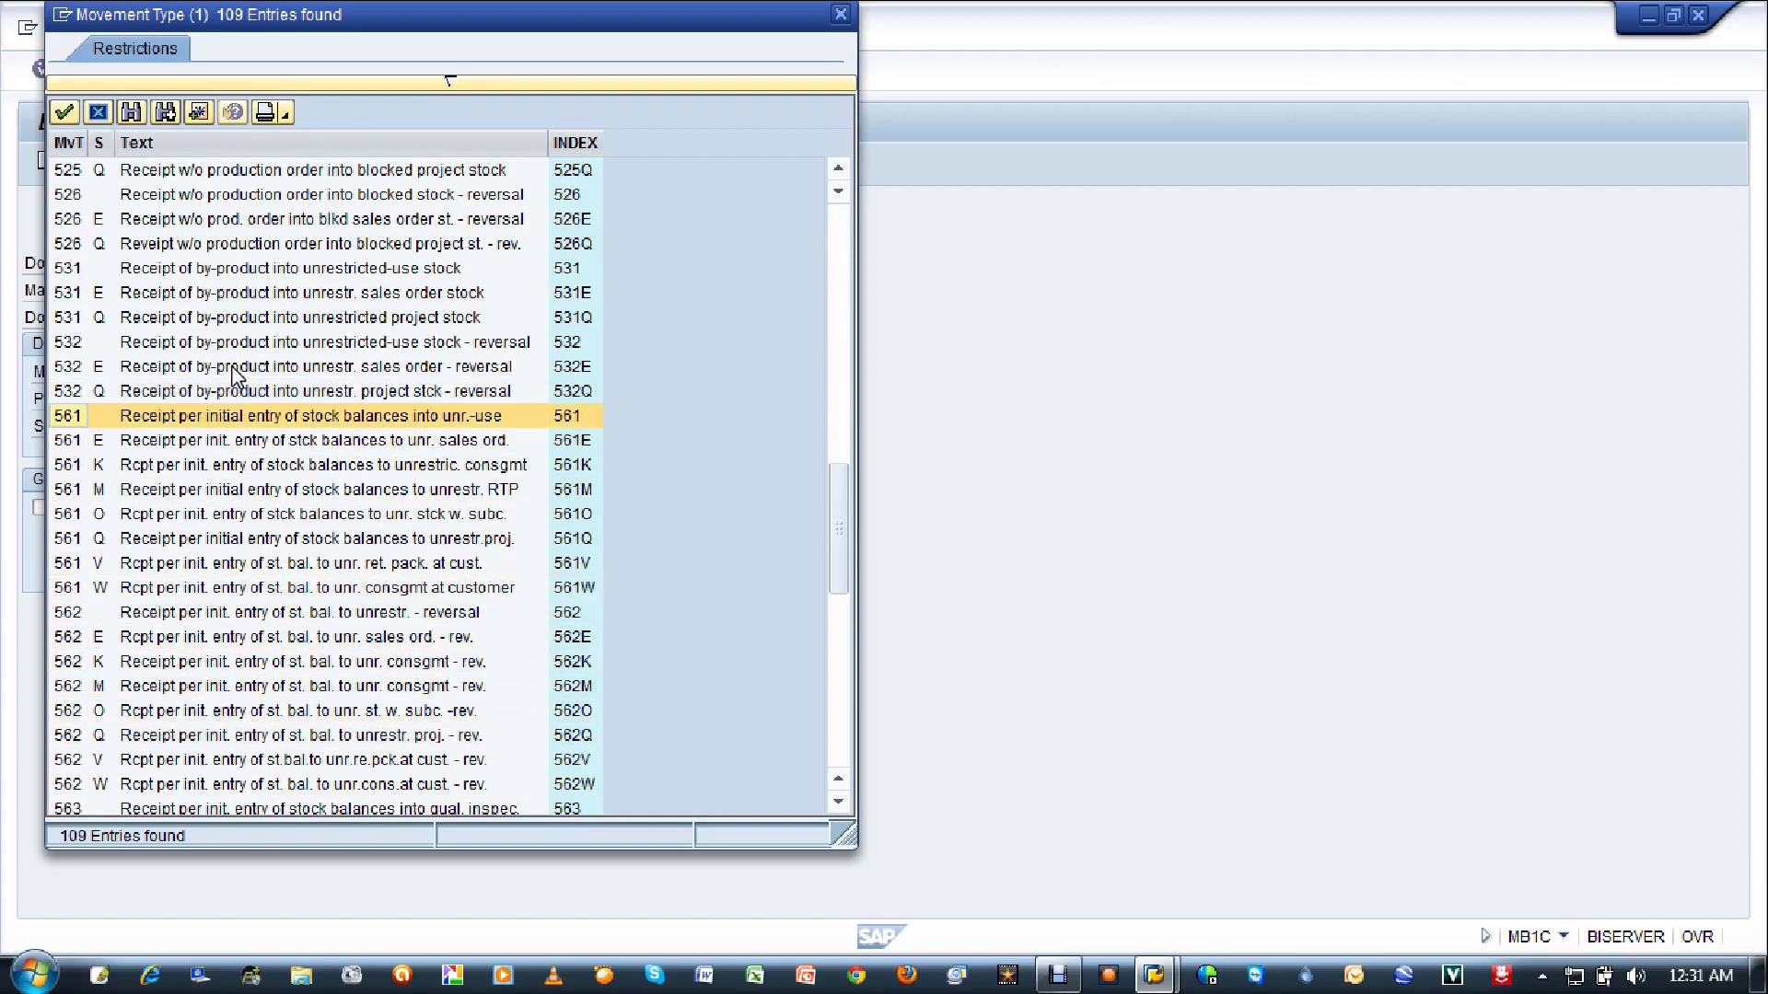
key(Return)
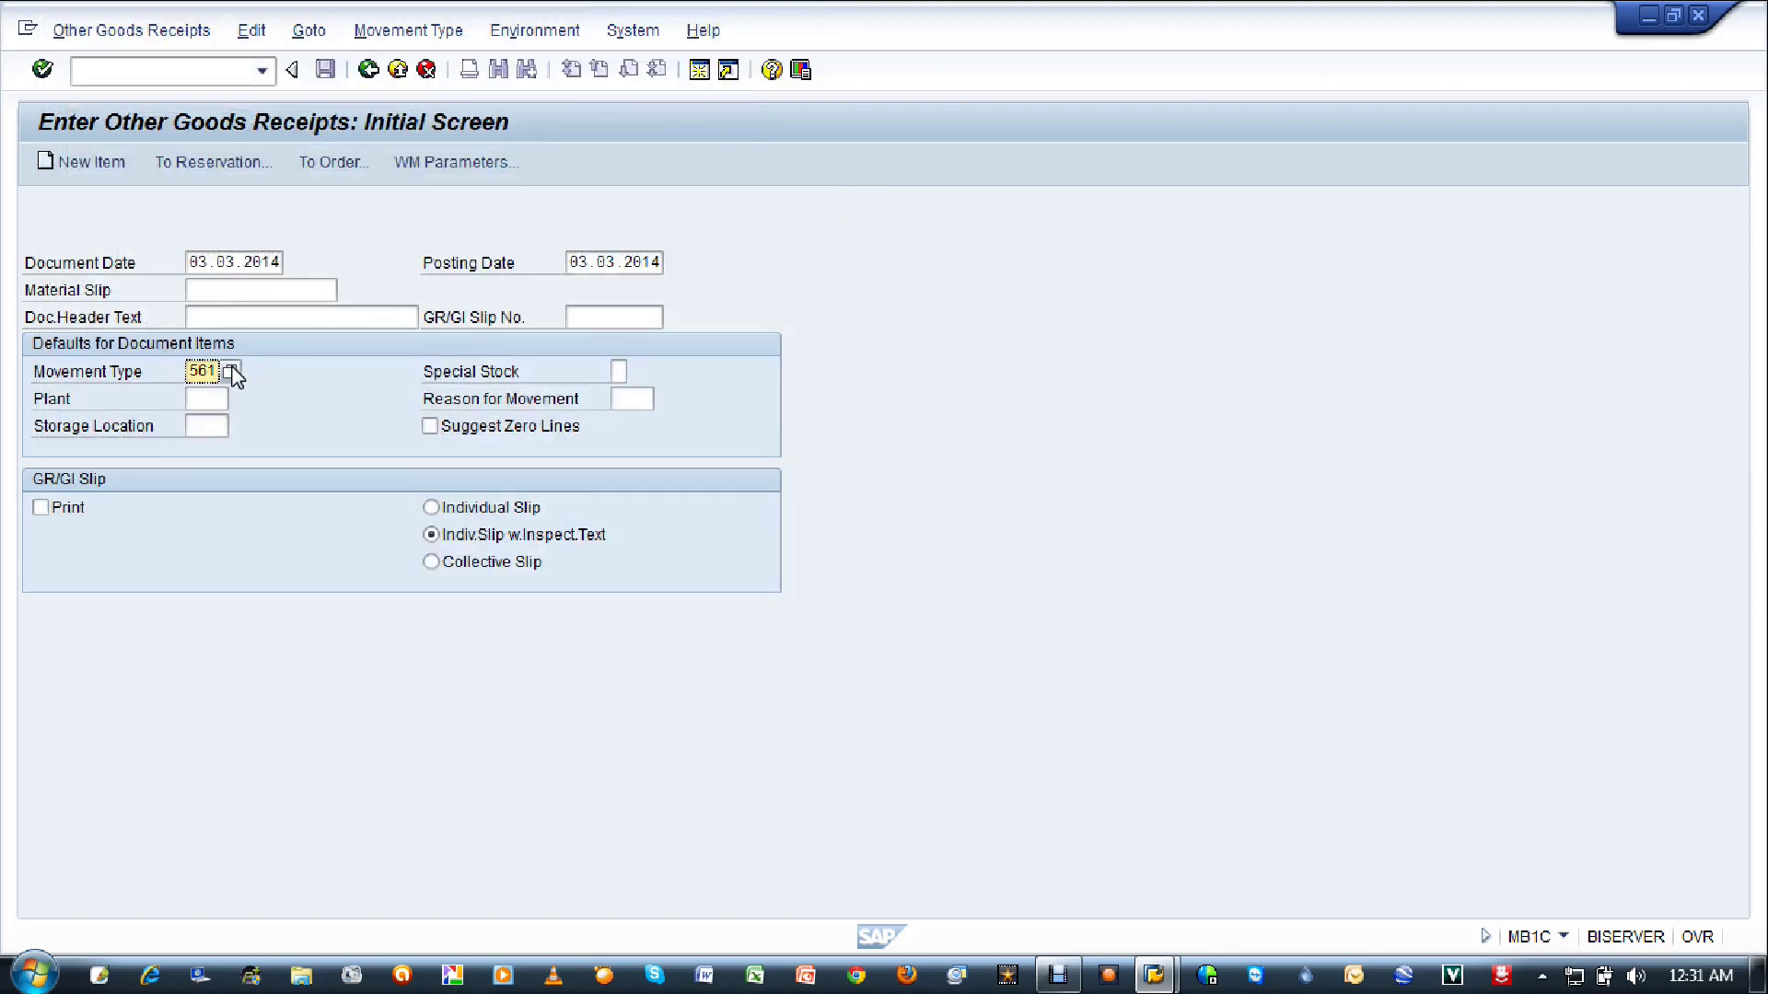
Fill plant 1000 and storage location 0001, then submit the header and read the posting-period error
key(Tab)
text(1000)
key(Tab)
key(Tab)
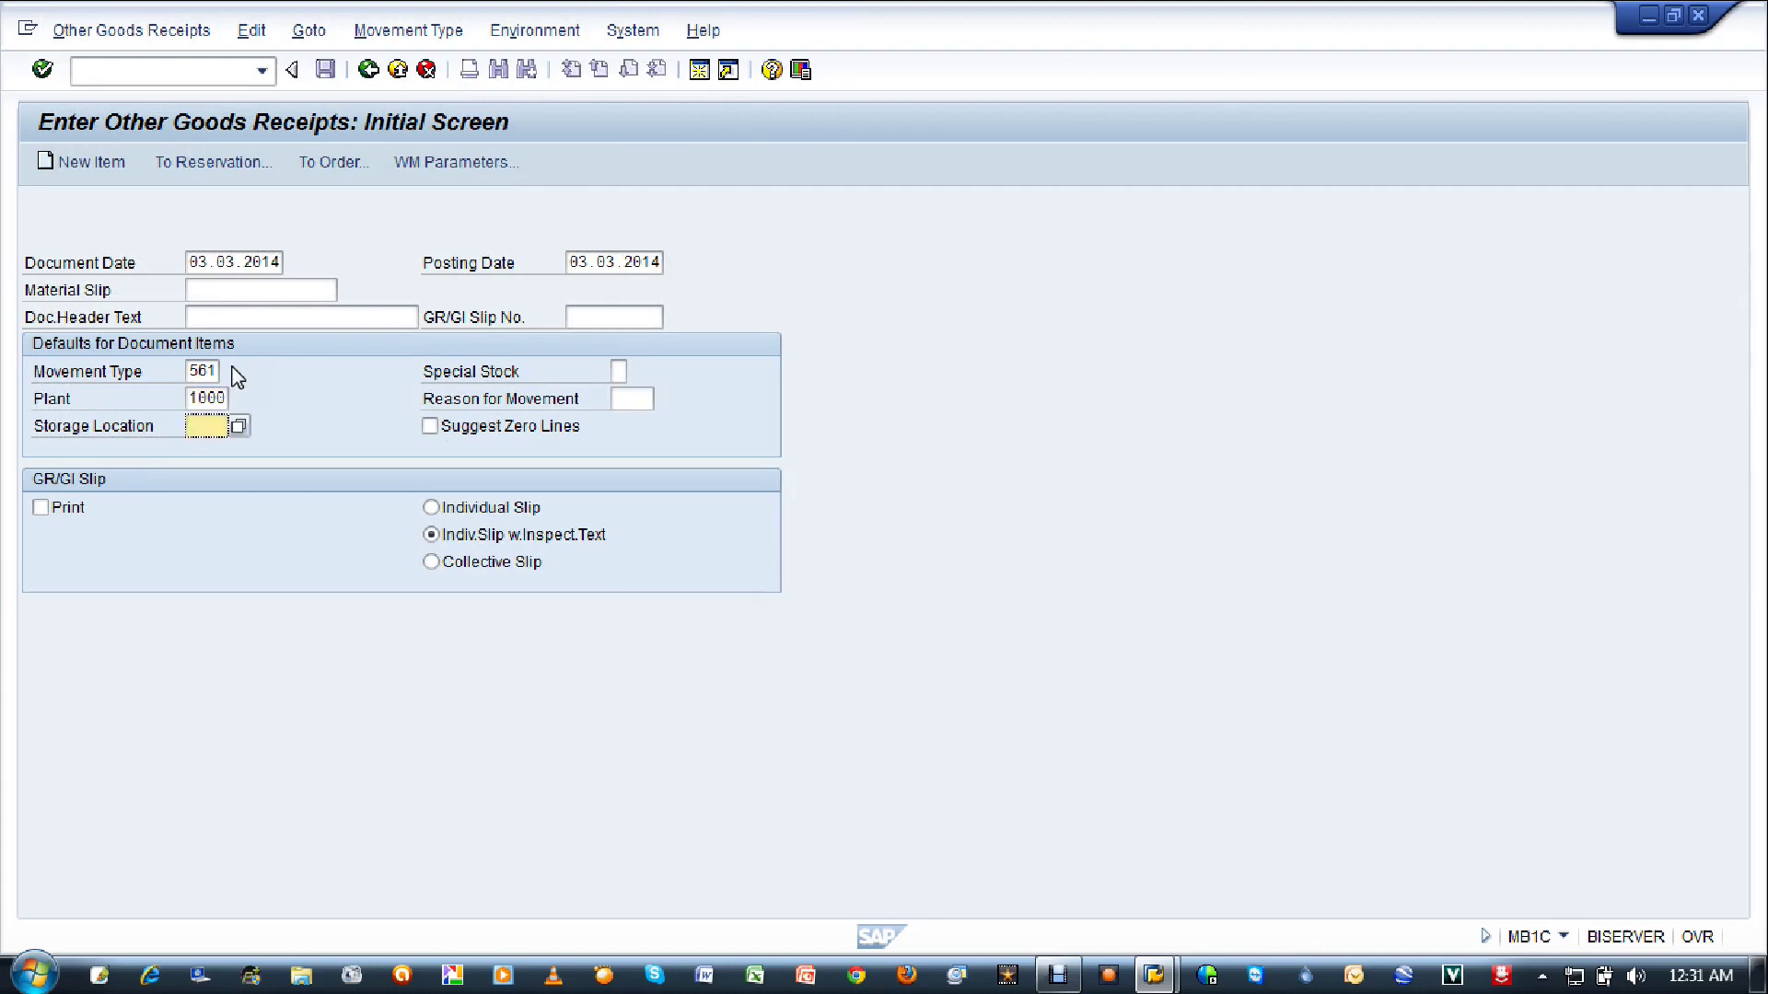
text(0001)
key(Return)
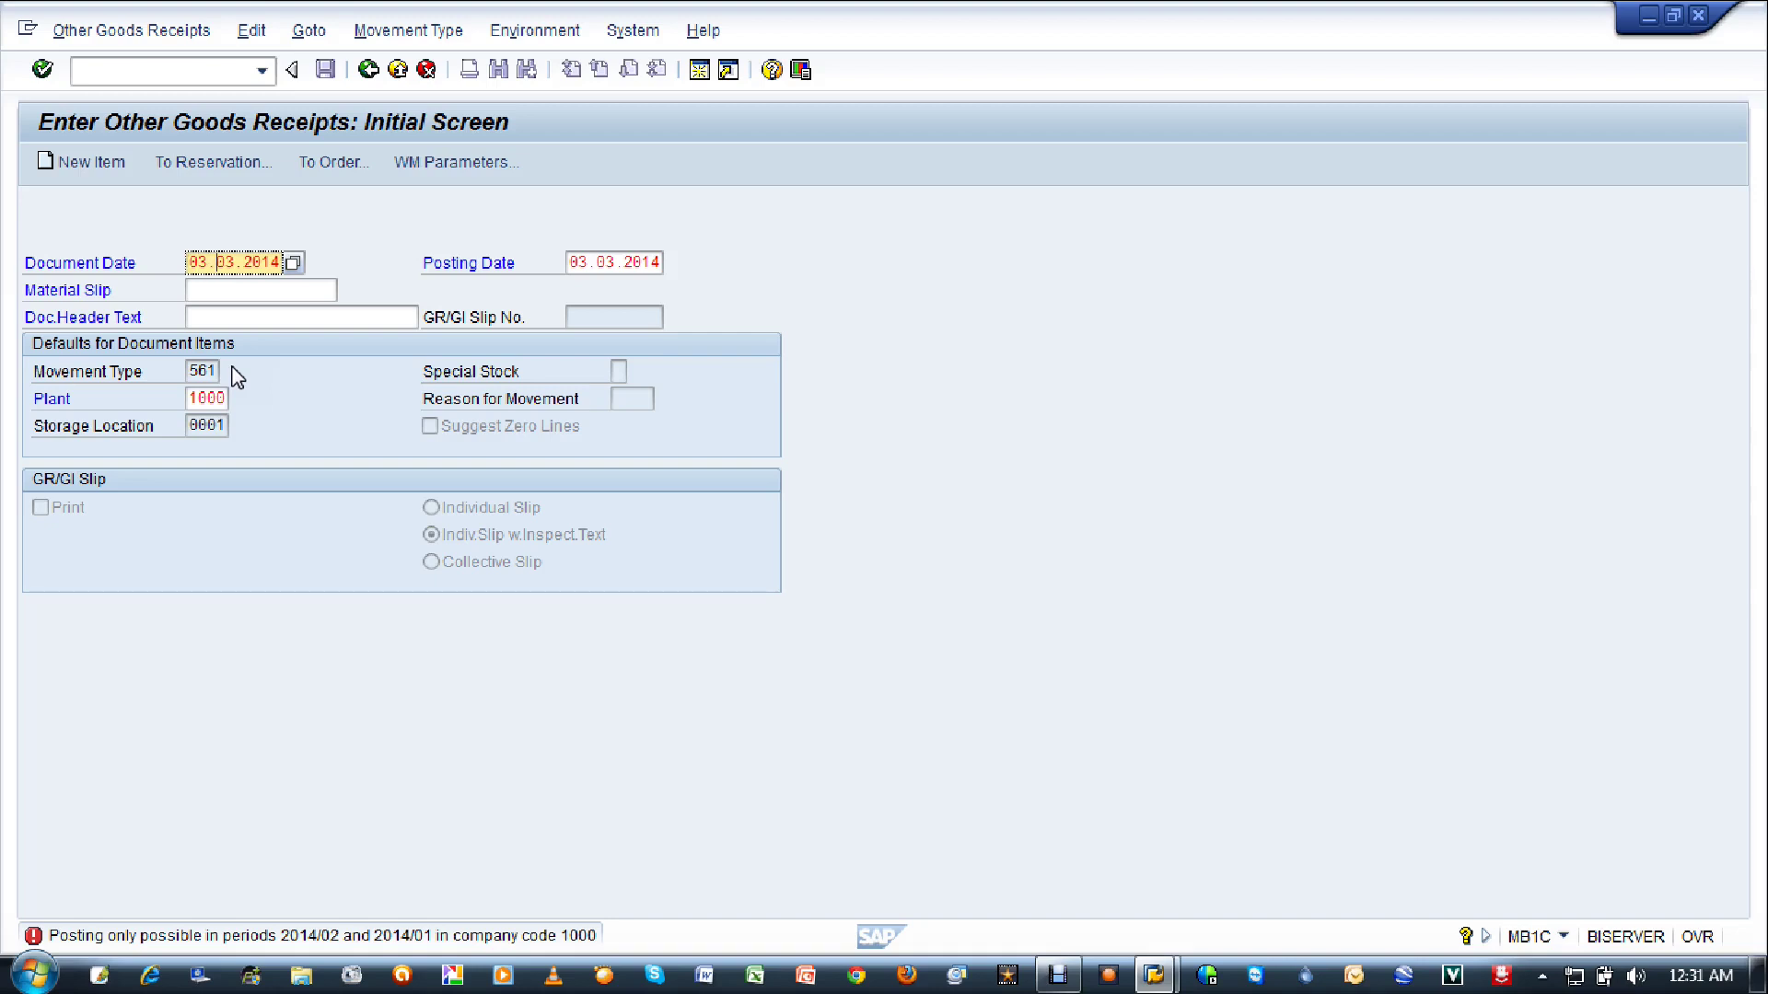
text(1)
Change the document and posting date months to 01 (03.01.2014) and continue to New Items
key(Tab)
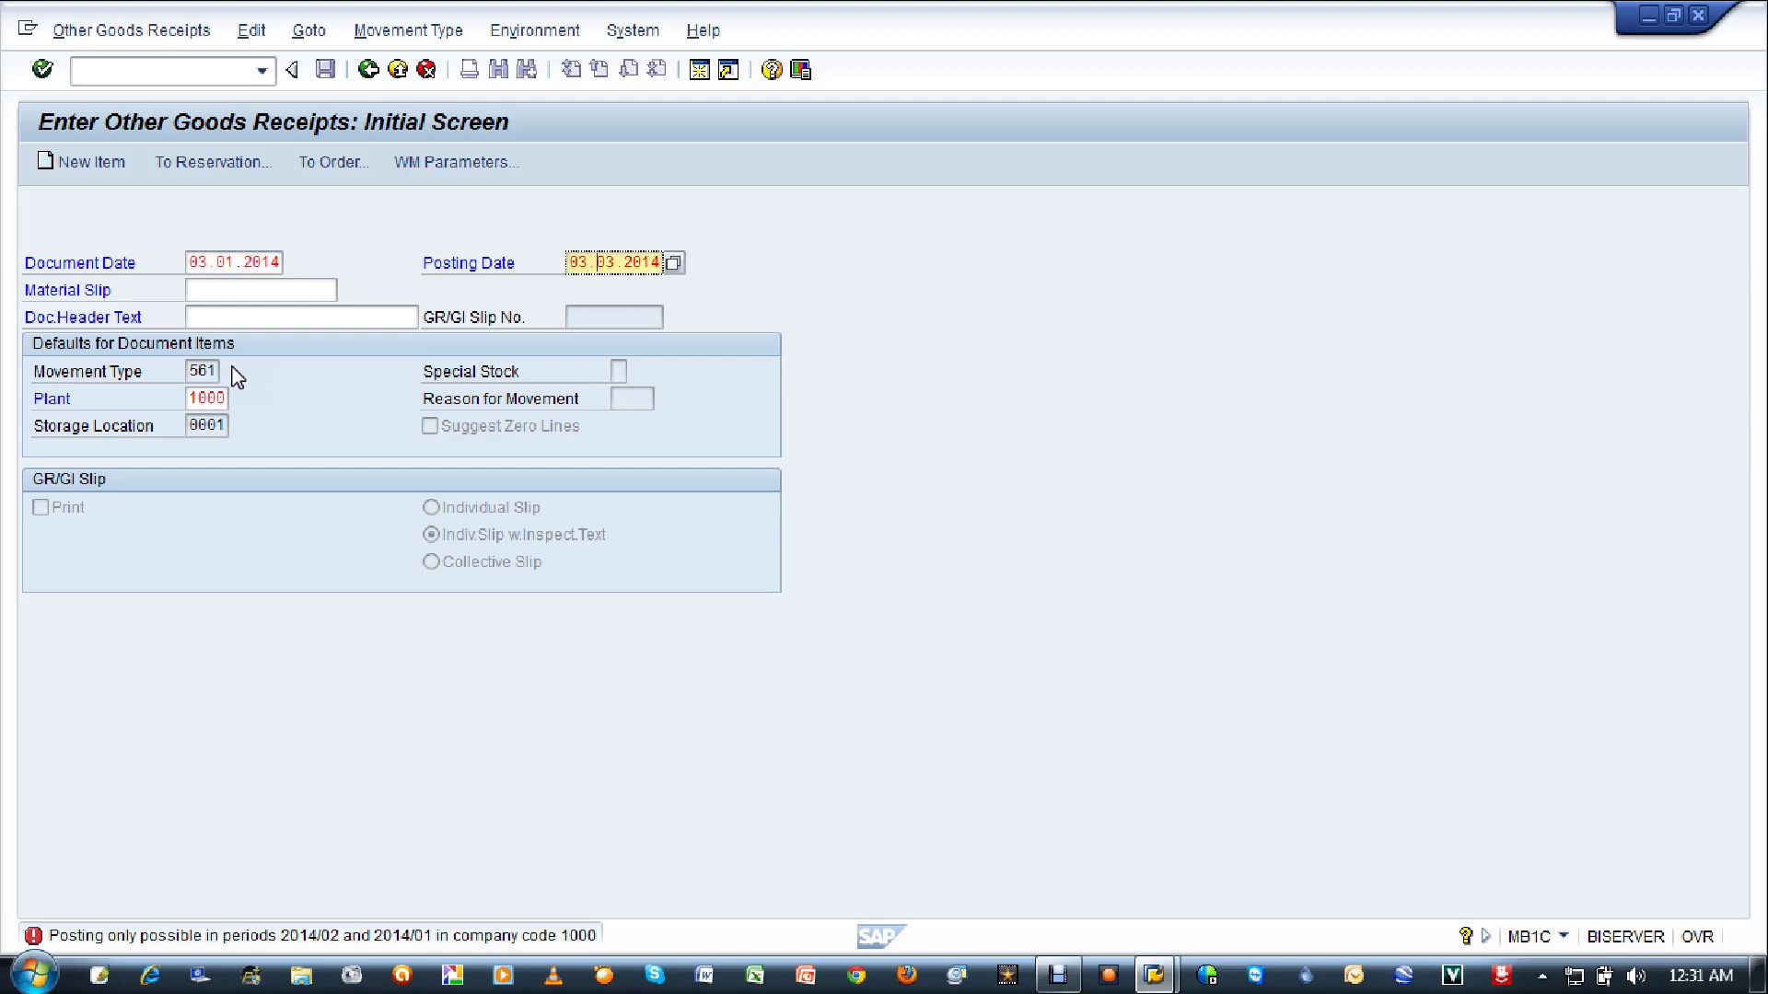
text(01)
key(Tab)
key(Return)
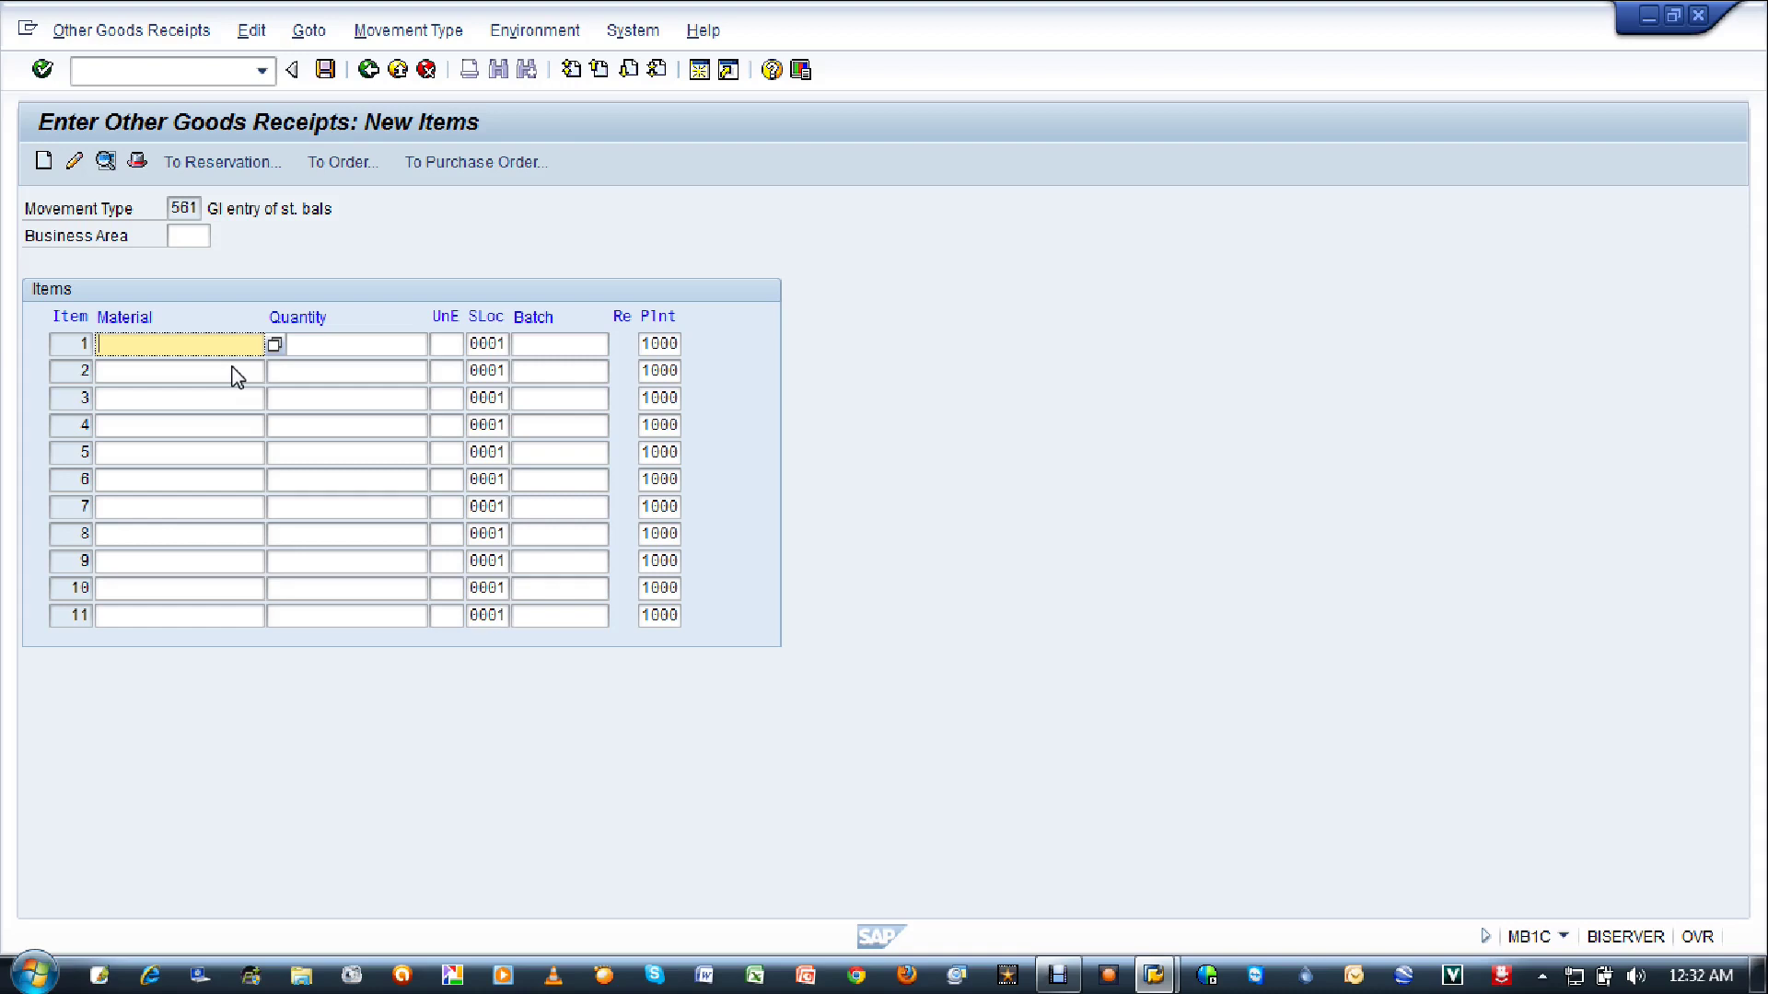
text(248)
text(7)
Enter material 2487 with quantity 100000 in item 1 and confirm it
key(Tab)
text(100)
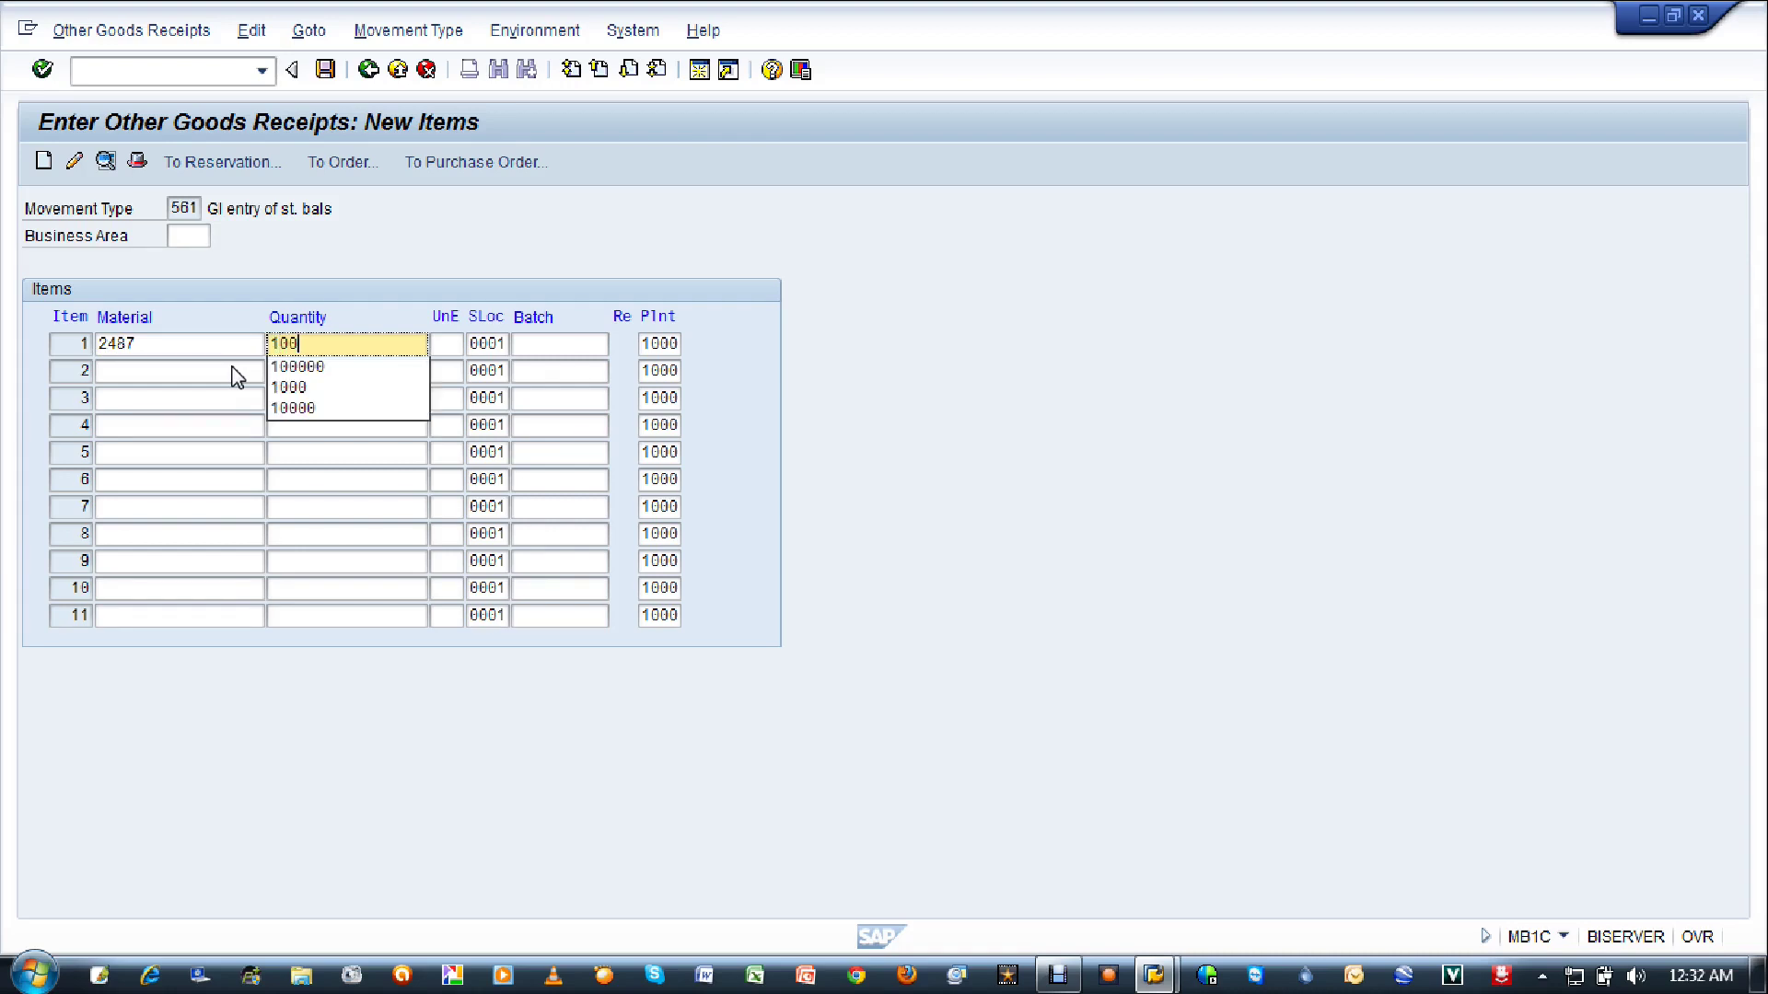
text(000)
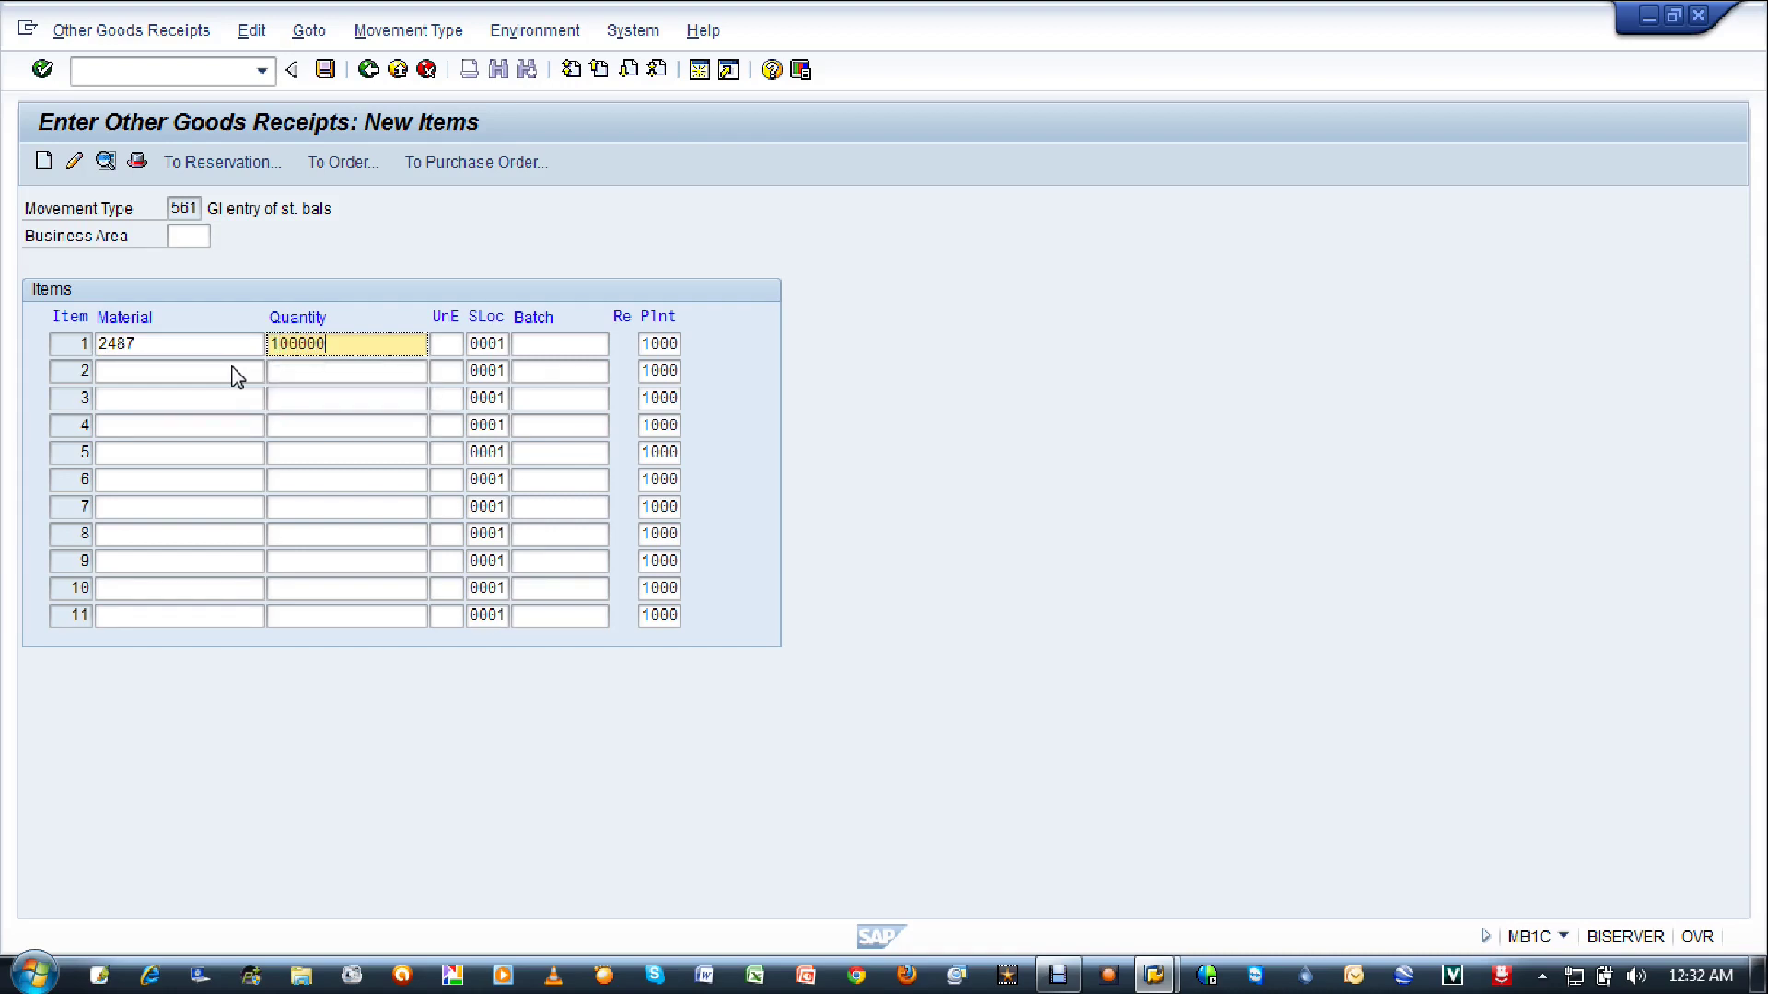
key(Return)
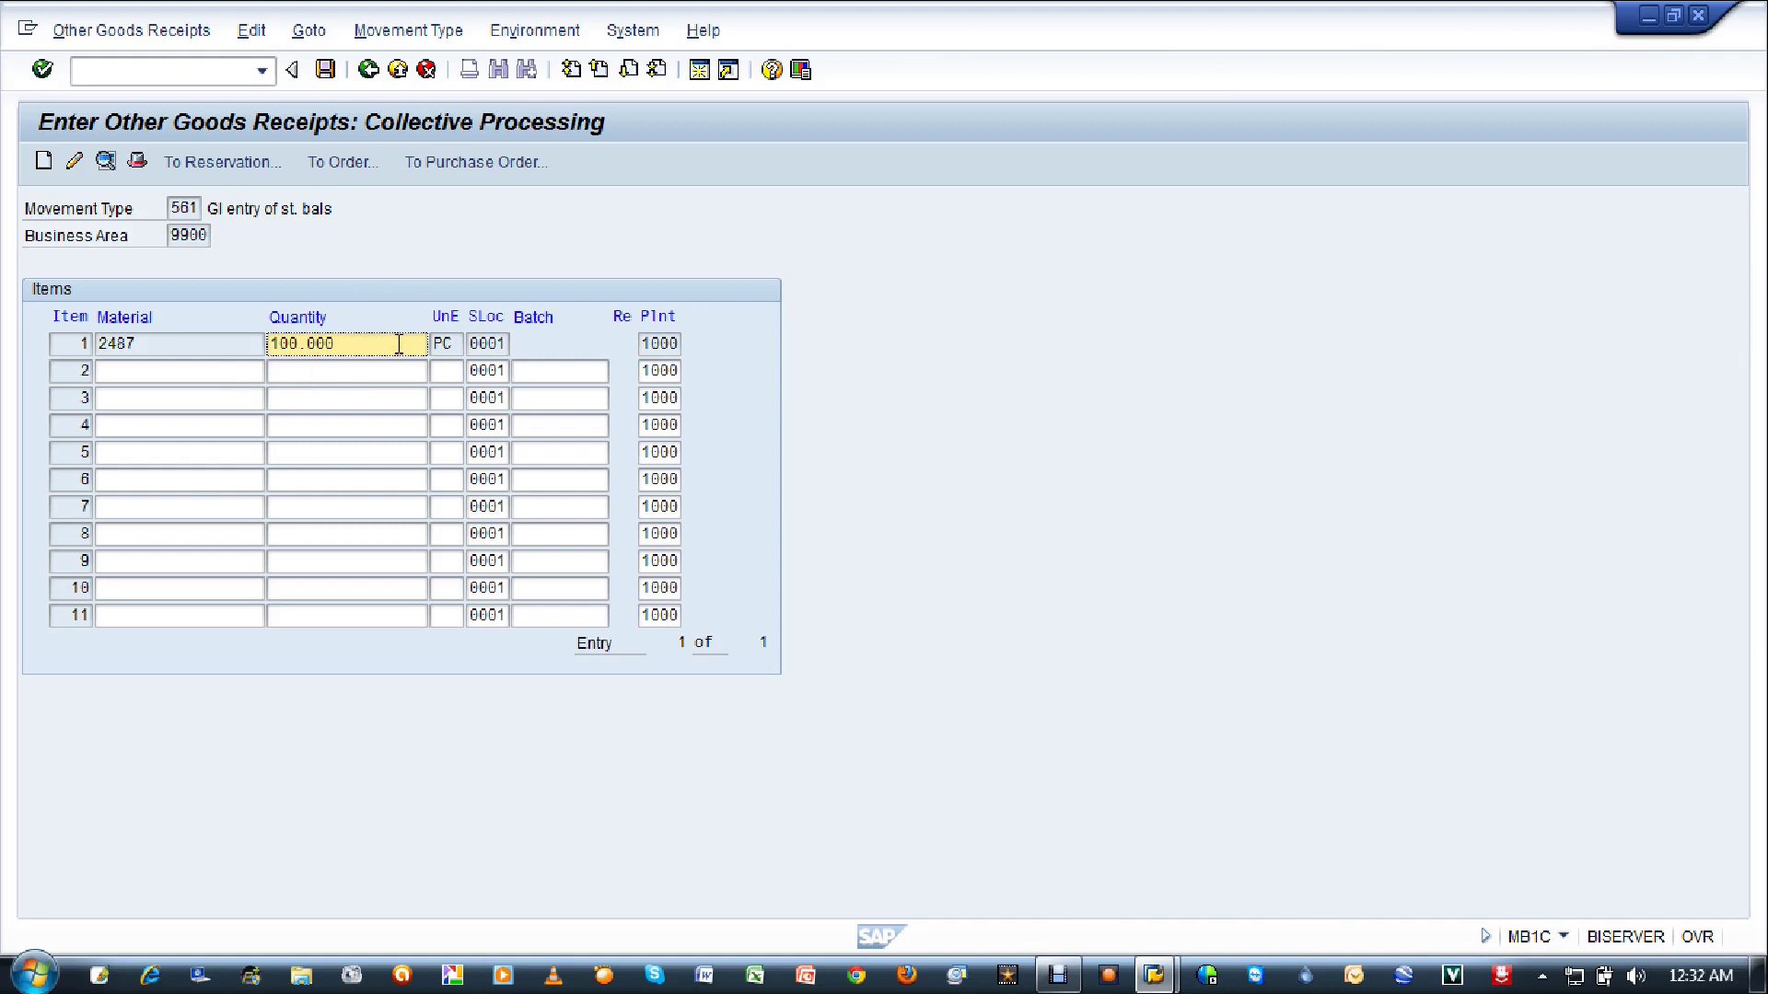
click(324, 71)
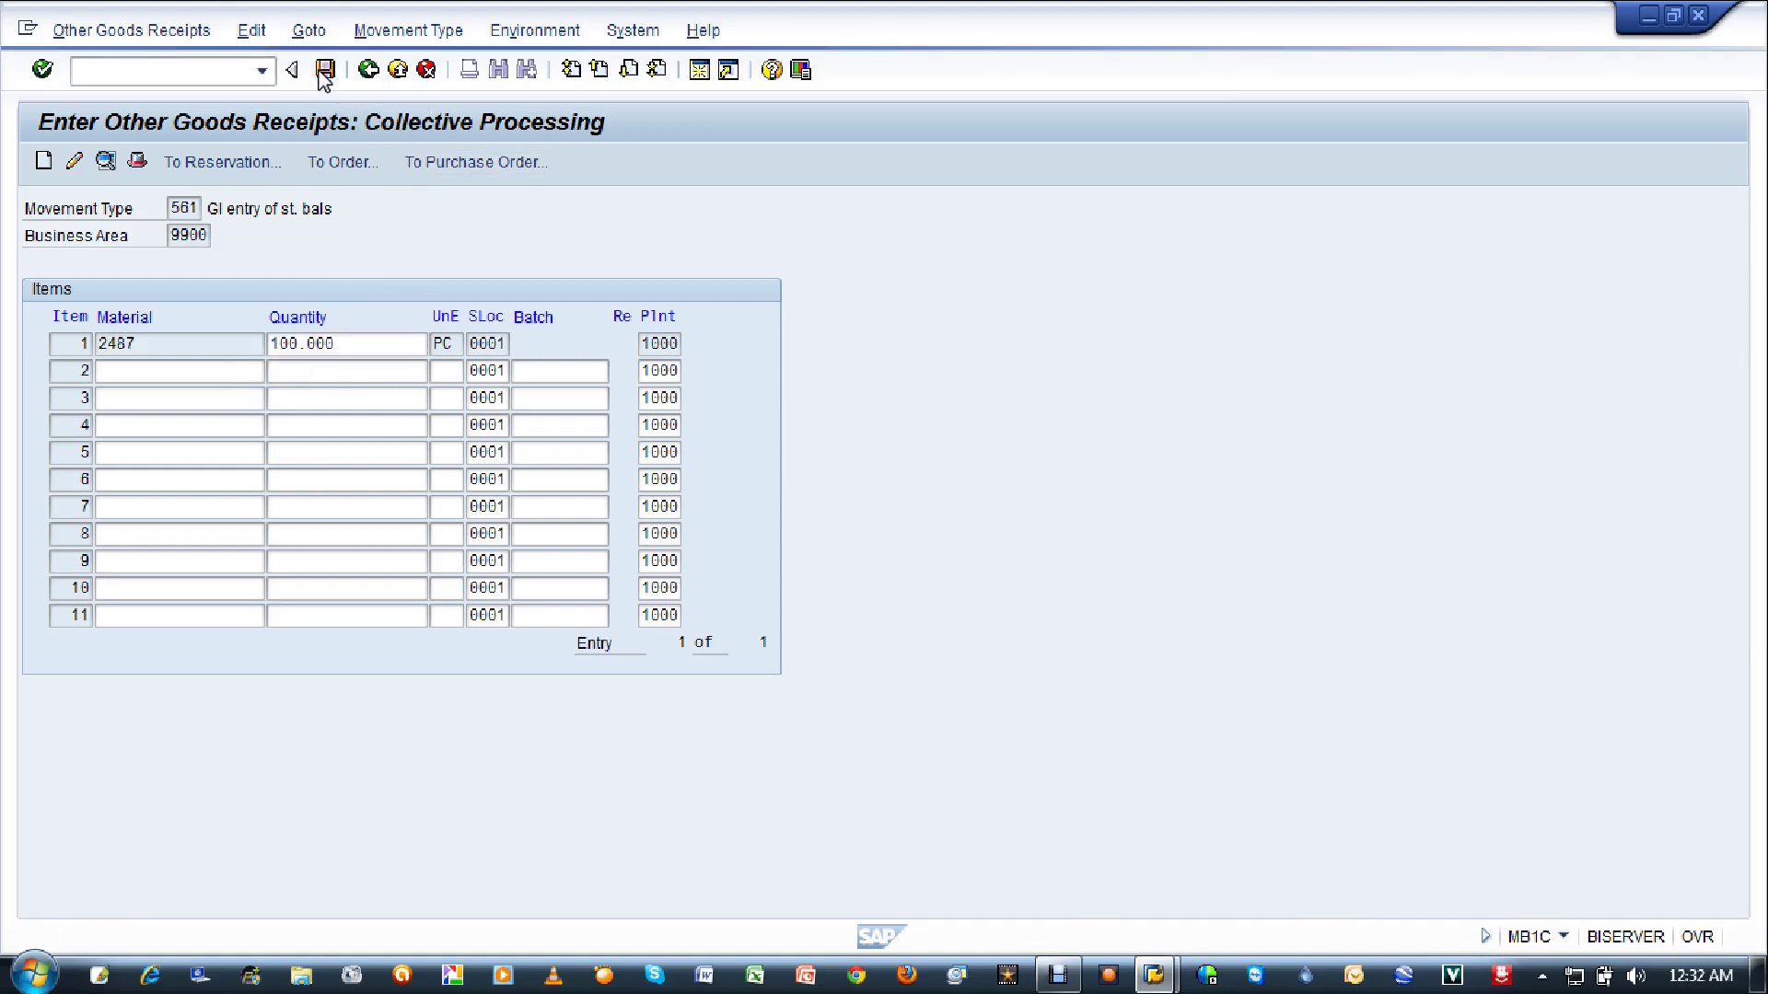